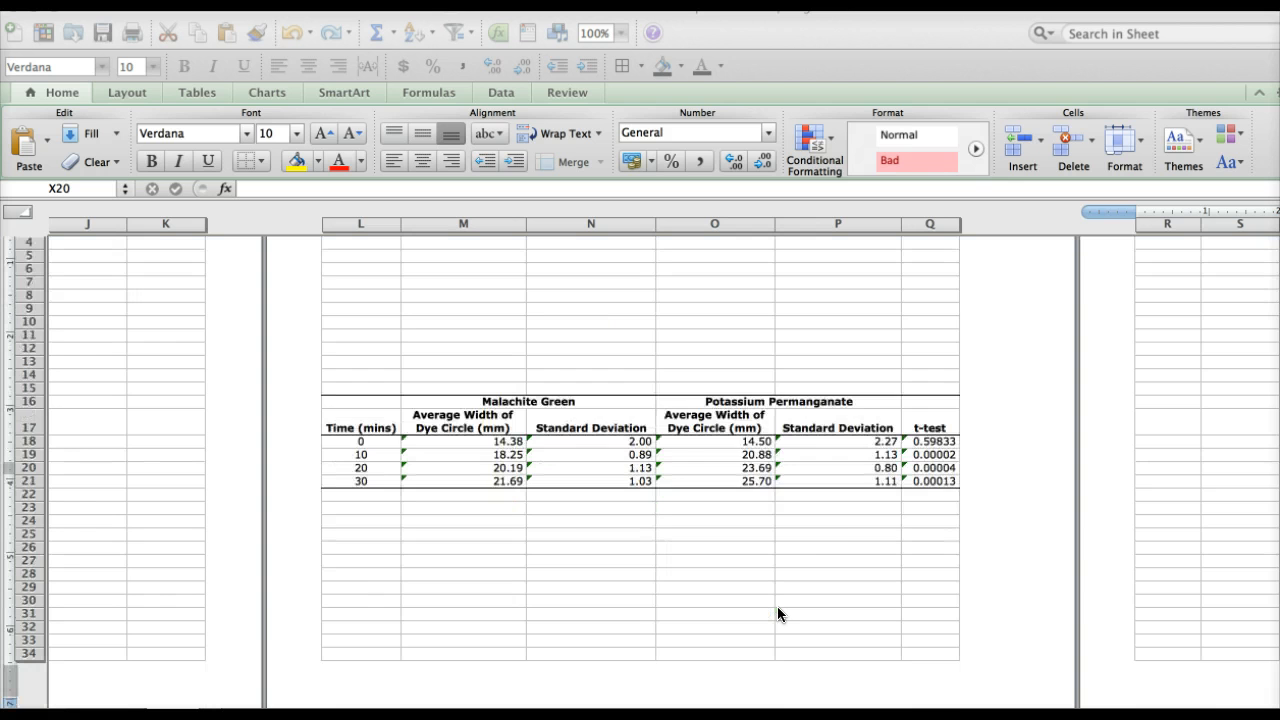
Step: Insert a Smooth Marked Scatter chart from the time, Malachite Green and Potassium Permanganate data in T2:V6, including the headers
{"action": "scroll", "coordinate": [778, 606], "scroll_direction": "up", "scroll_amount": 3}
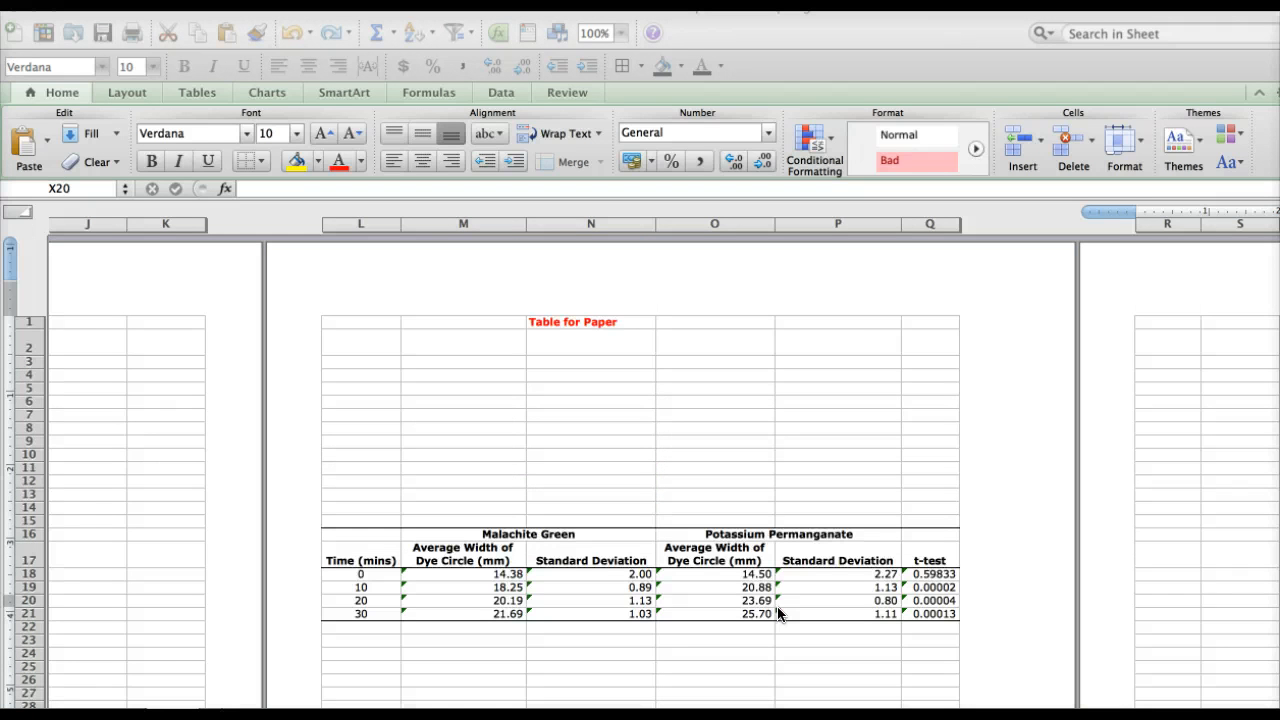
{"action": "scroll", "coordinate": [778, 613], "scroll_direction": "right", "scroll_amount": 5}
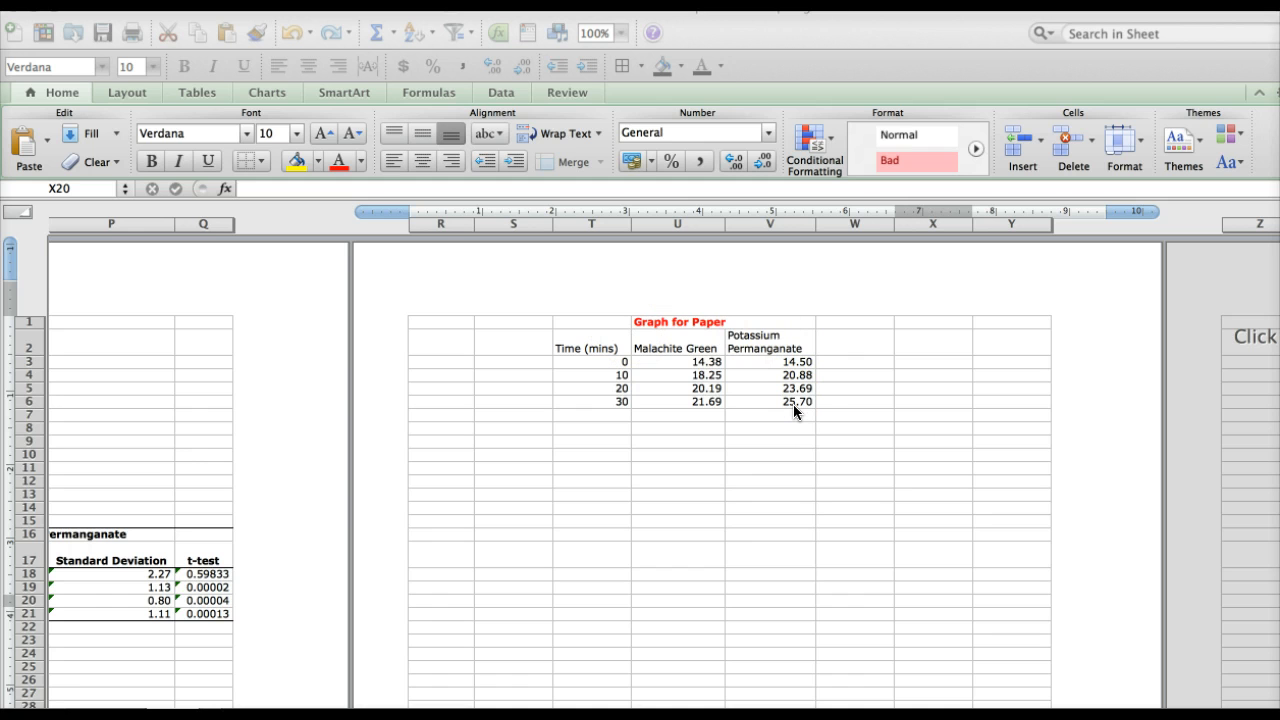
{"action": "left_click", "coordinate": [612, 340]}
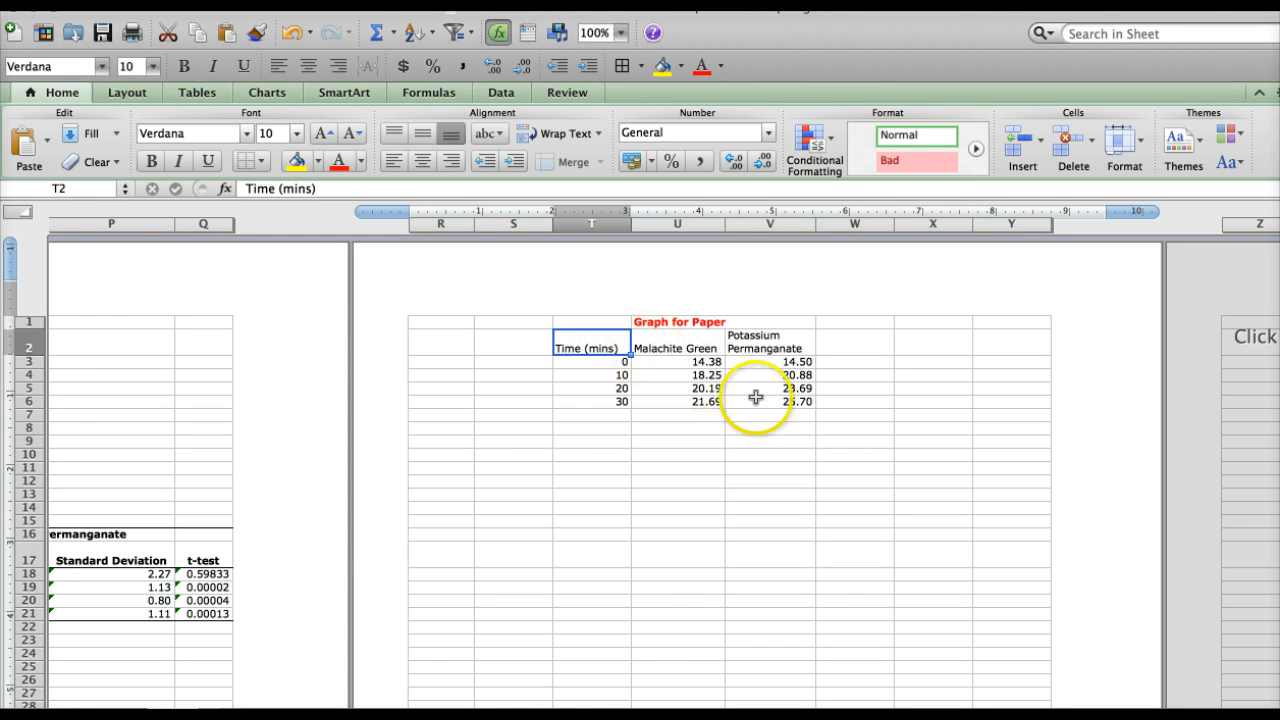
{"action": "left_click", "coordinate": [610, 344]}
{"action": "left_click_drag", "start_coordinate": [610, 344], "coordinate": [771, 402]}
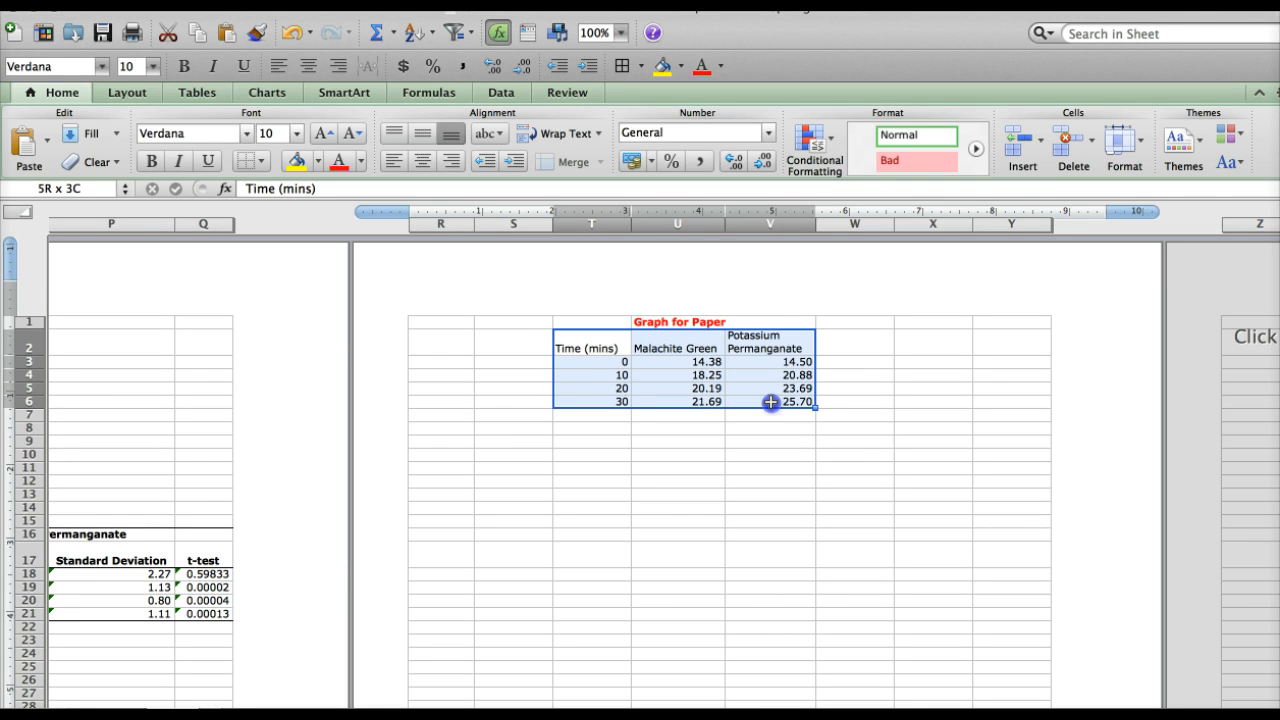
{"action": "left_click_drag", "start_coordinate": [771, 402], "coordinate": [771, 402]}
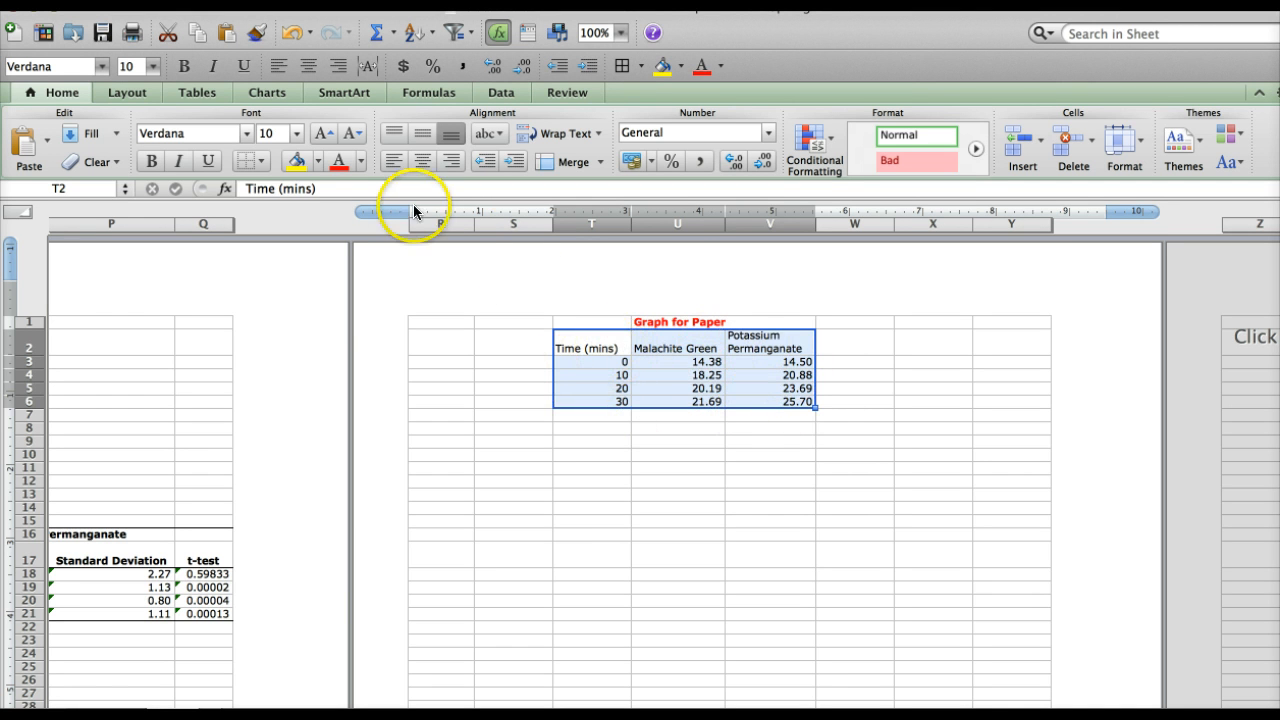
{"action": "left_click", "coordinate": [278, 99]}
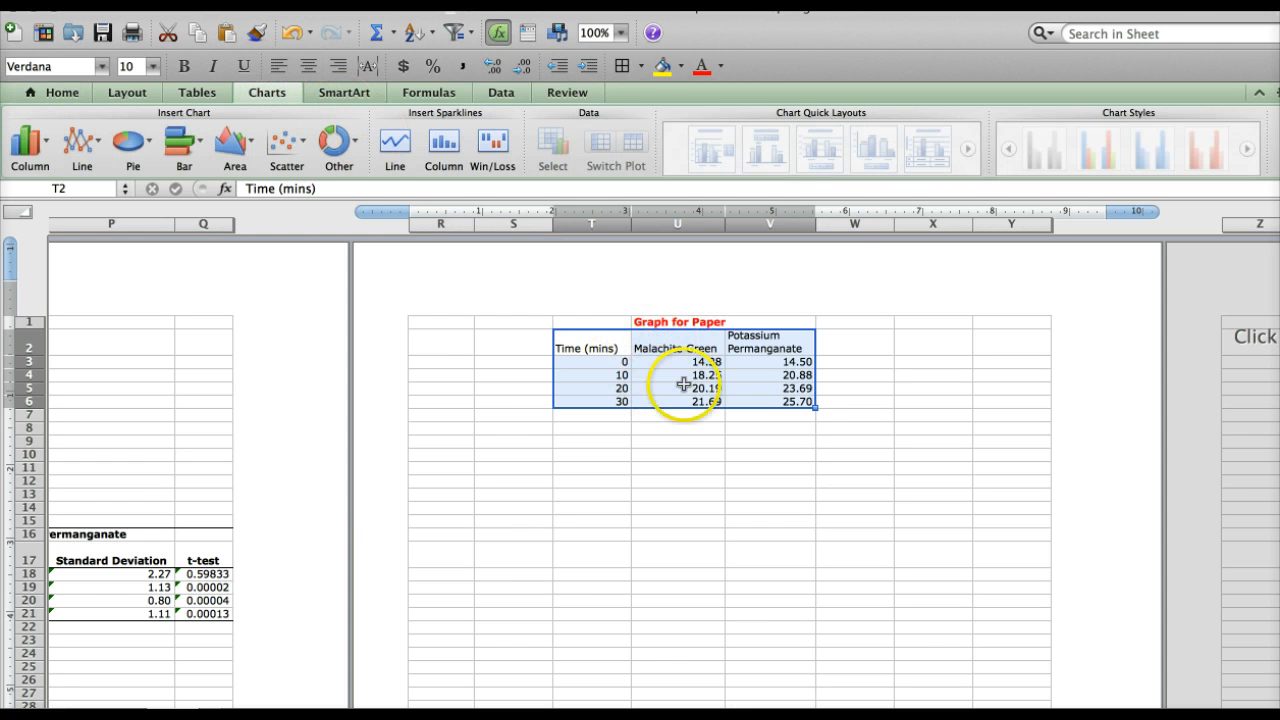
{"action": "left_click", "coordinate": [299, 140]}
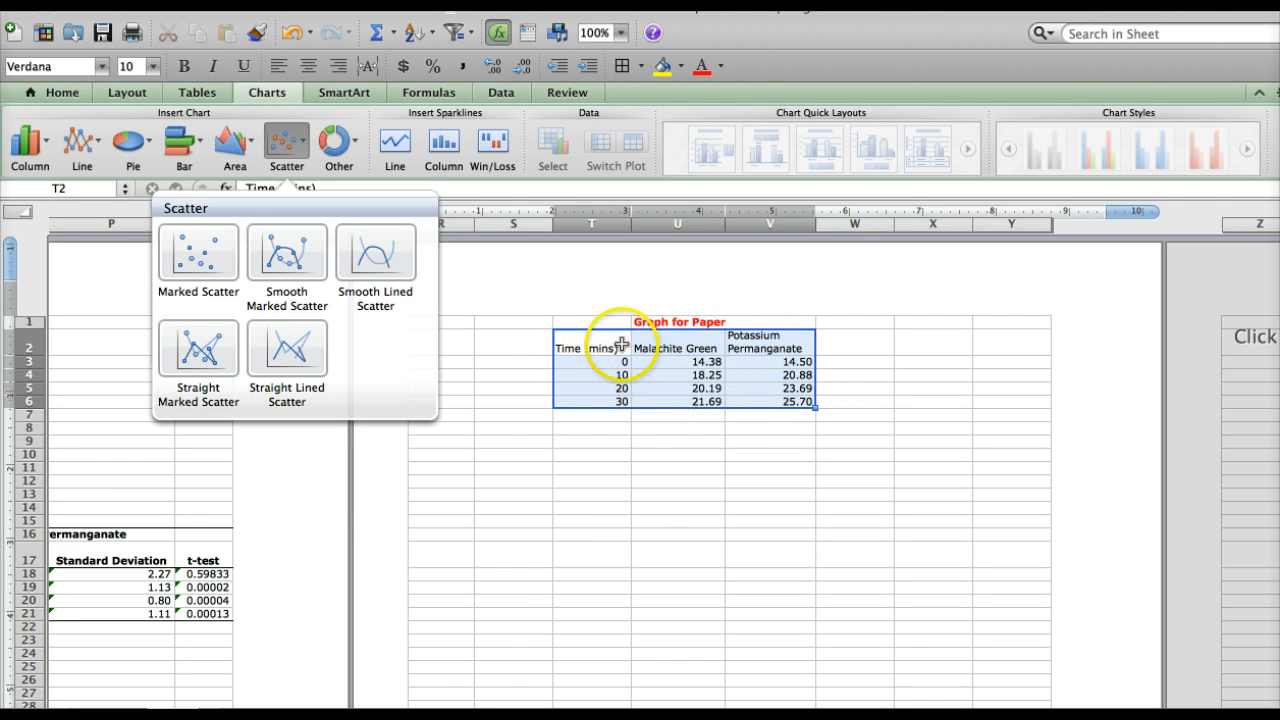
{"action": "left_click", "coordinate": [287, 255]}
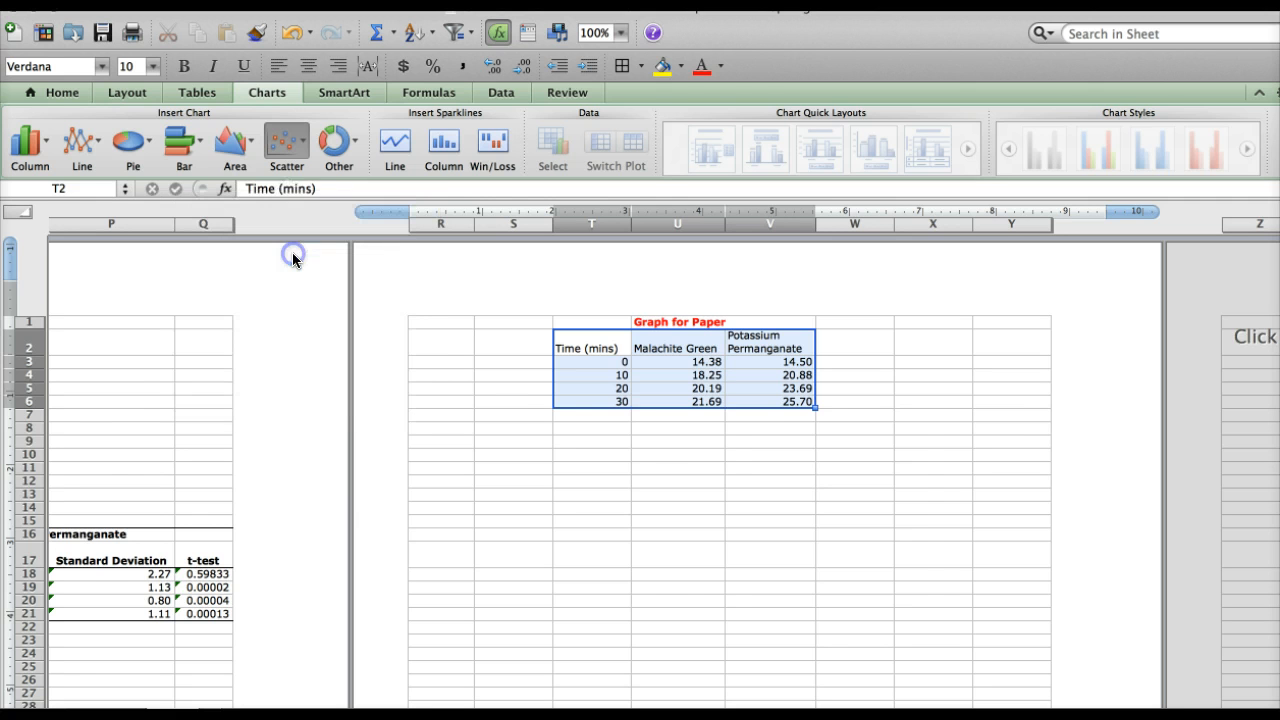
Step: Place the scatter chart just below the data table and delete its vertical axis major gridlines
{"action": "left_click_drag", "start_coordinate": [816, 408], "coordinate": [829, 435]}
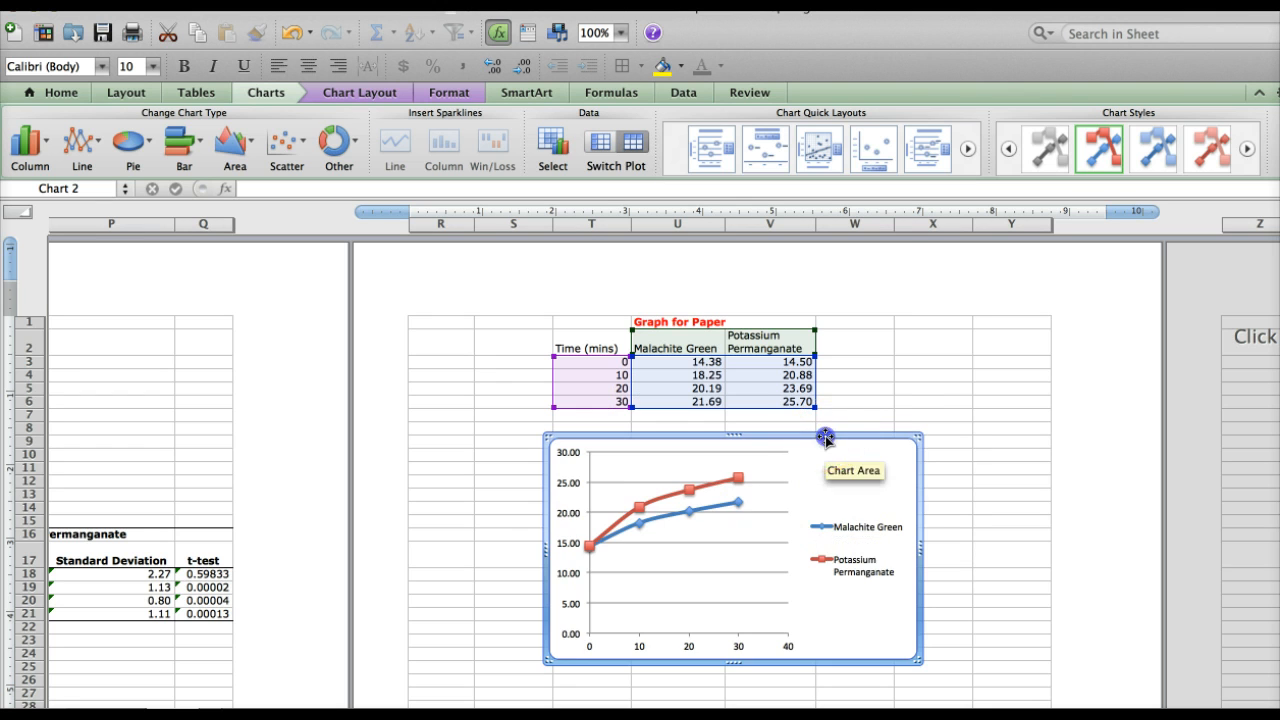
{"action": "left_click_drag", "start_coordinate": [826, 434], "coordinate": [805, 432]}
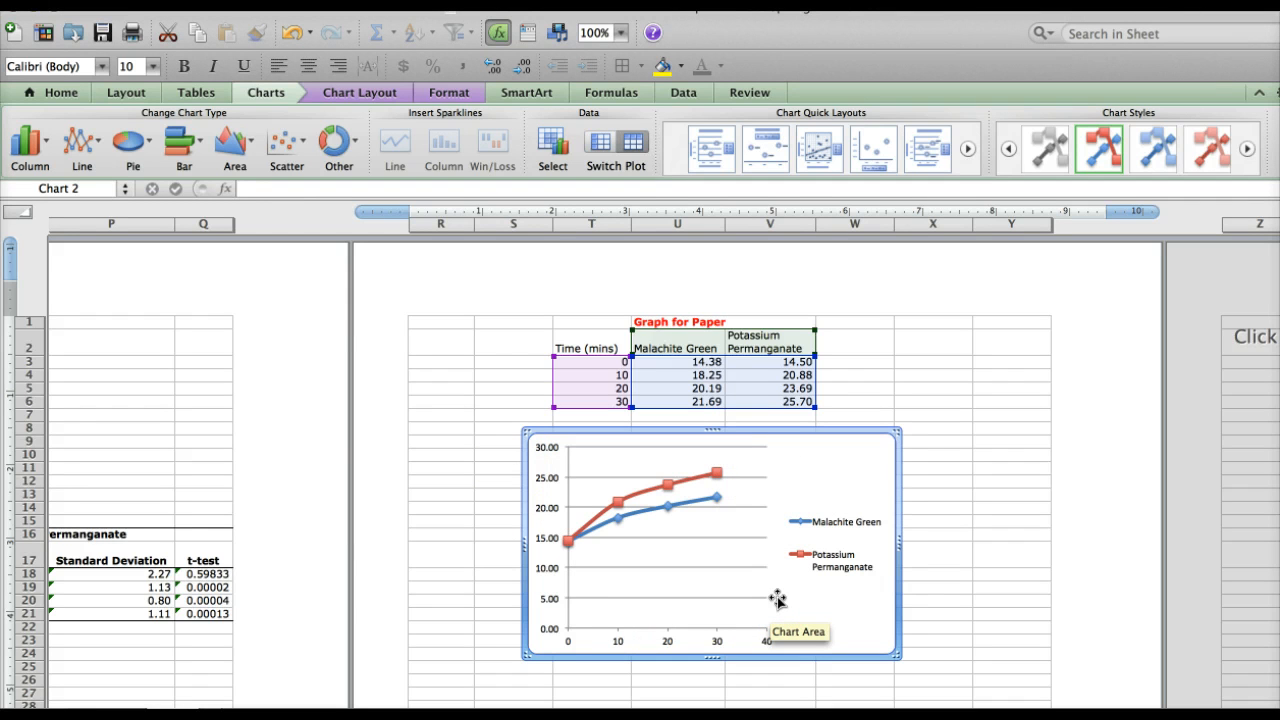
{"action": "left_click", "coordinate": [751, 538]}
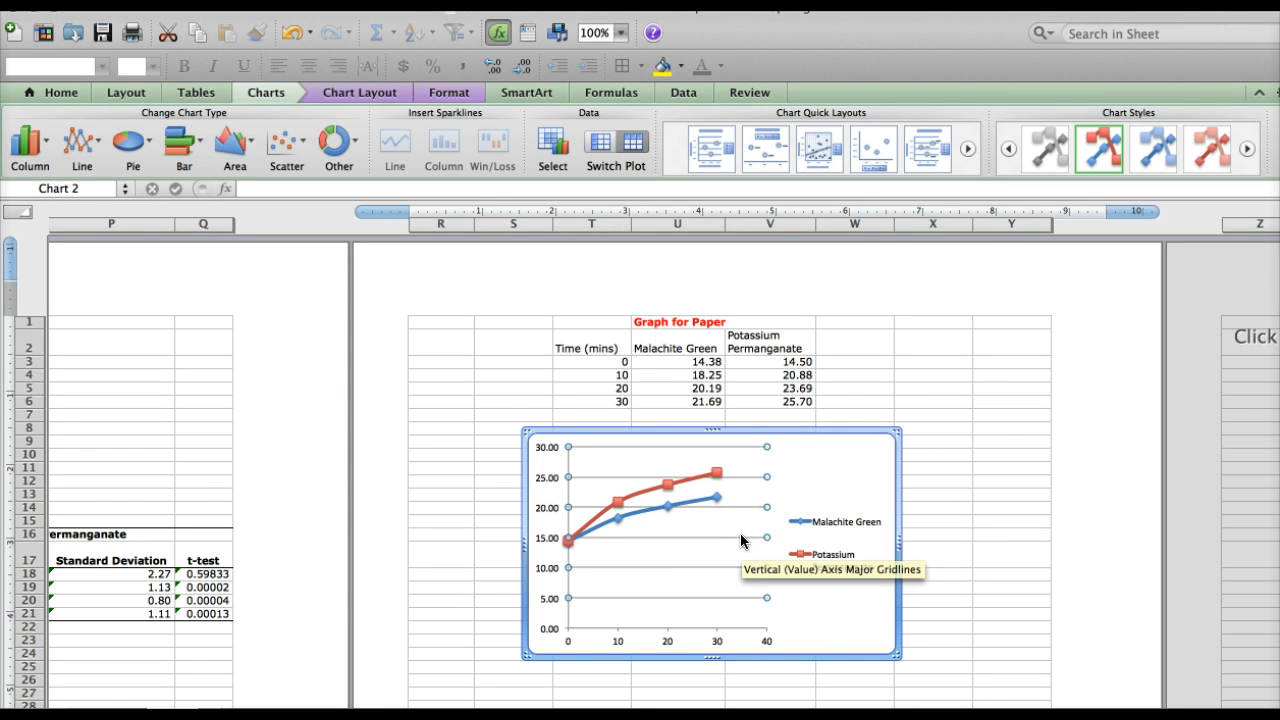
{"action": "key", "text": "Delete"}
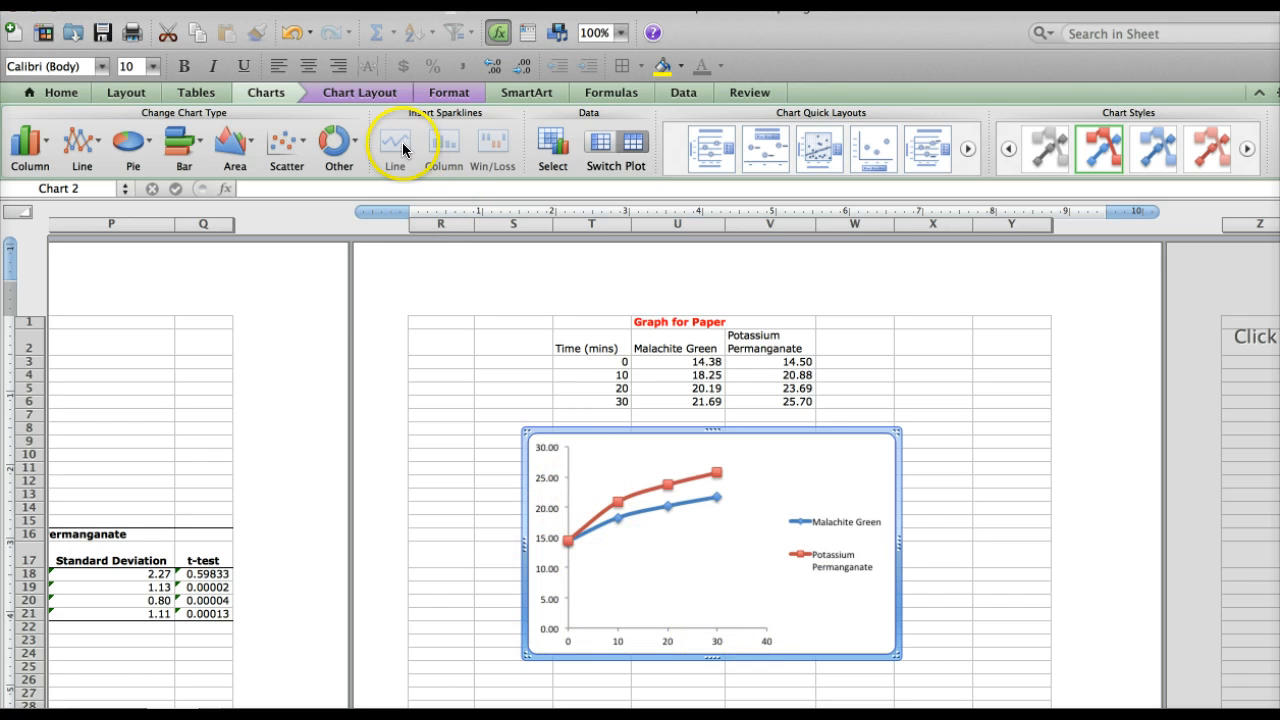
Step: Add a horizontal axis title below the axis and a rotated vertical axis title to the chart
{"action": "left_click", "coordinate": [375, 93]}
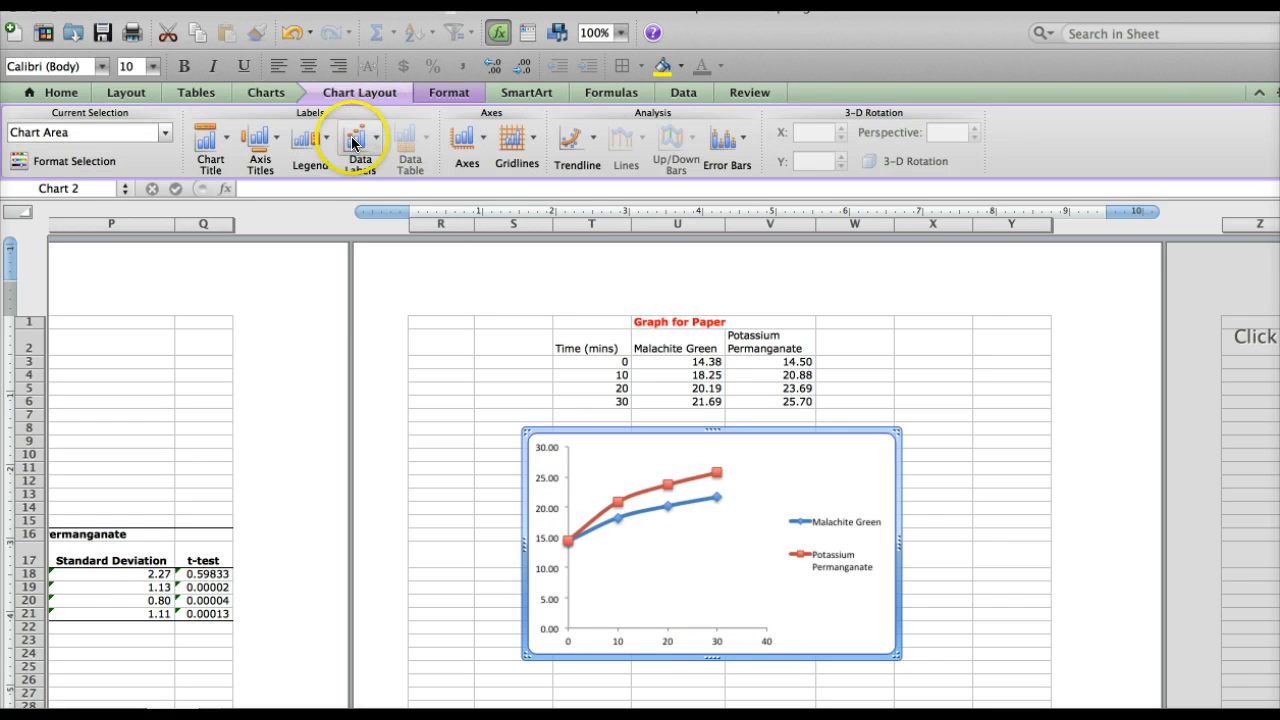
{"action": "left_click", "coordinate": [277, 146]}
{"action": "mouse_move", "coordinate": [380, 170]}
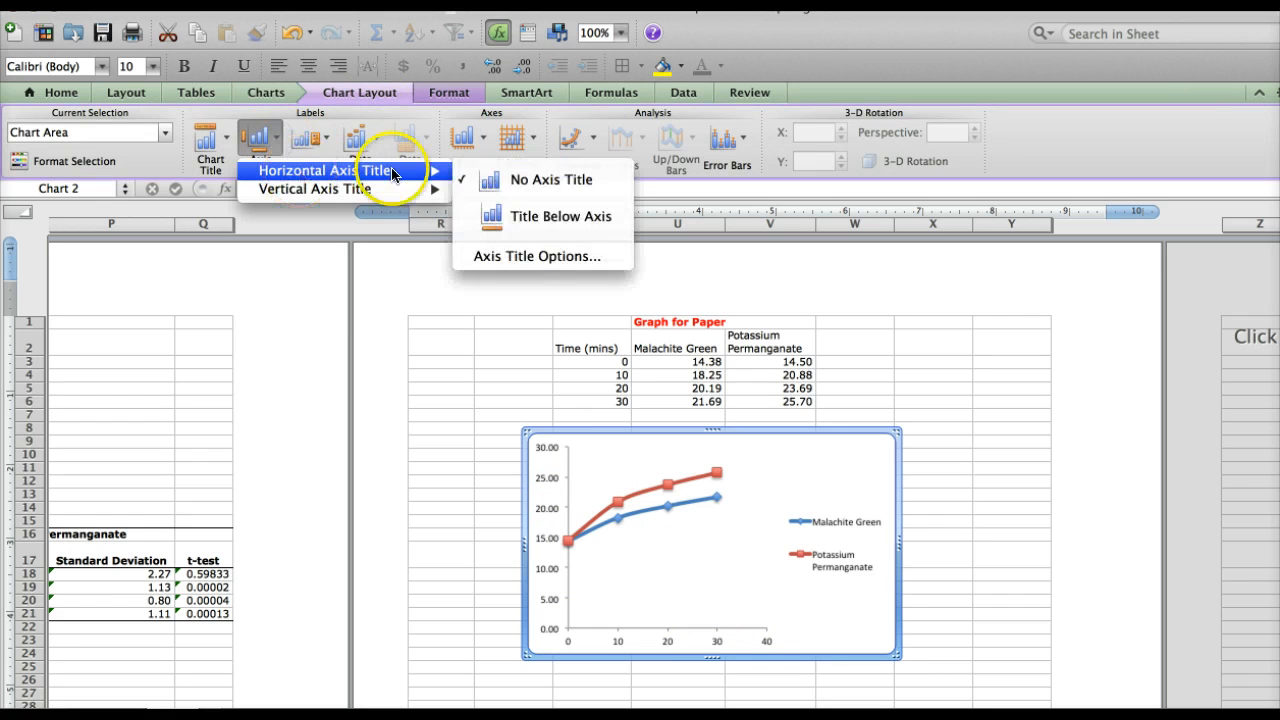
{"action": "left_click", "coordinate": [519, 215]}
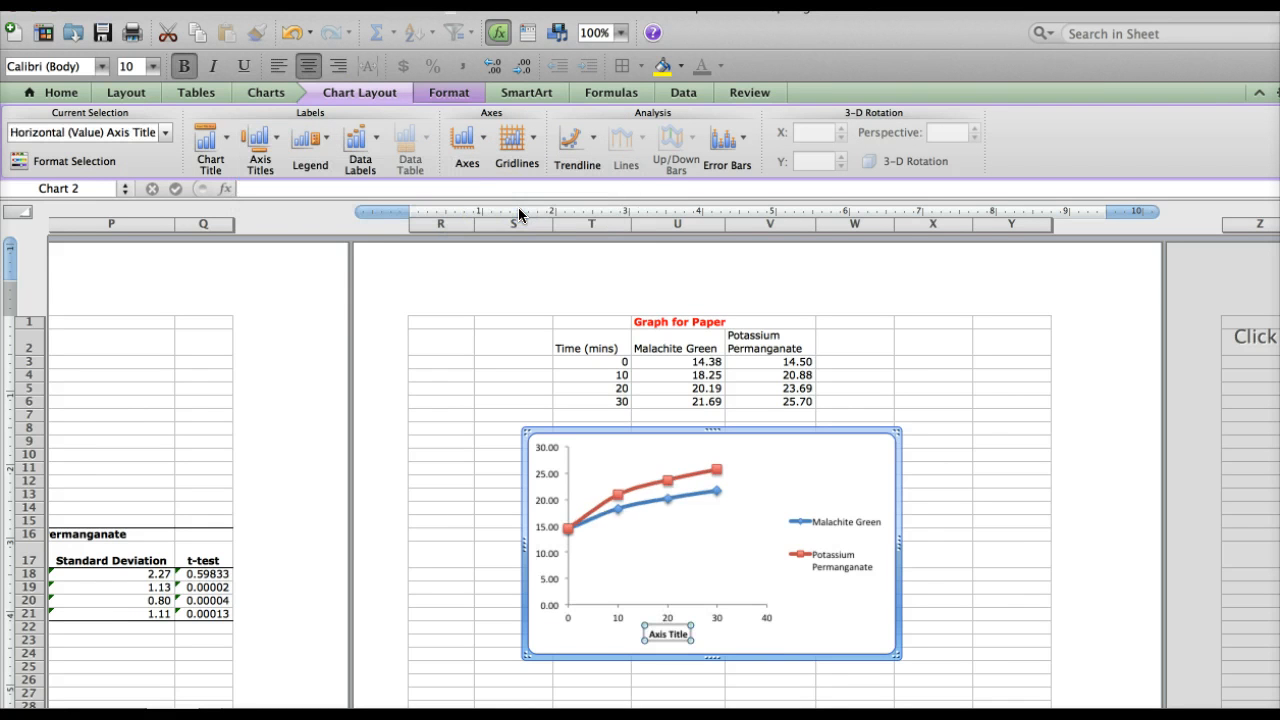
{"action": "left_click", "coordinate": [275, 143]}
{"action": "mouse_move", "coordinate": [325, 189]}
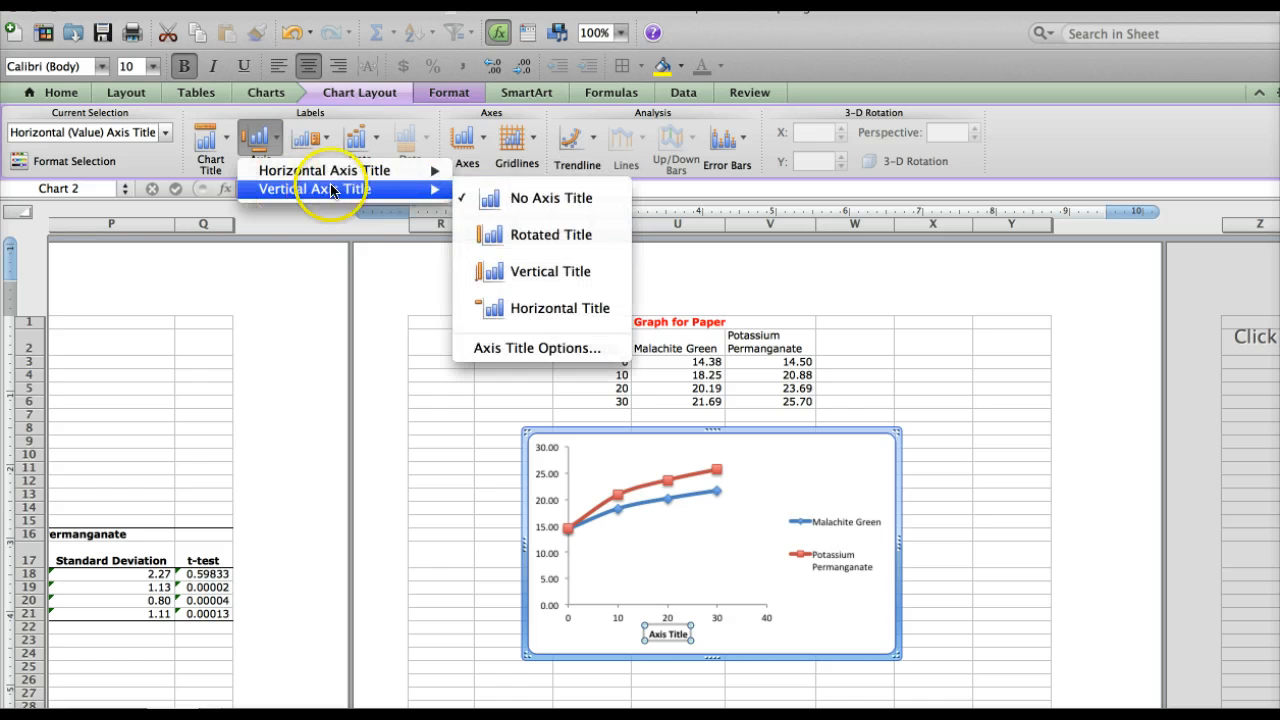
{"action": "left_click", "coordinate": [520, 234]}
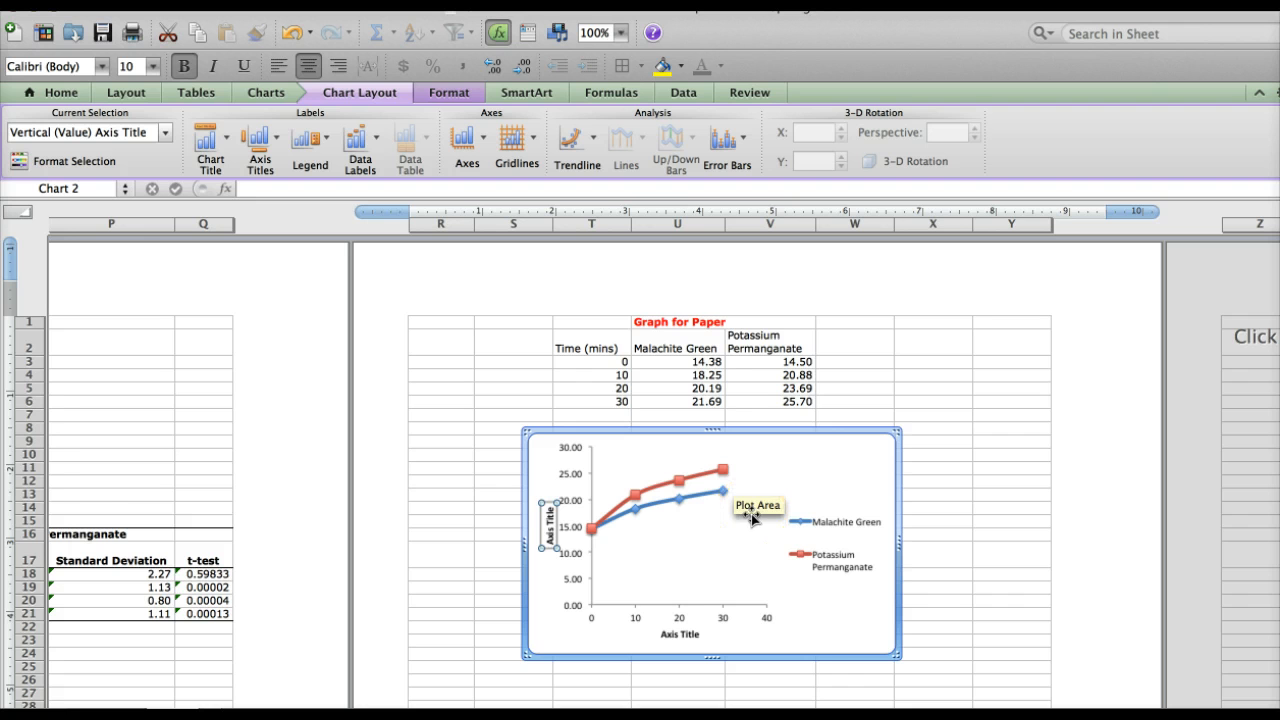
{"action": "left_click", "coordinate": [680, 632]}
{"action": "double_click", "coordinate": [680, 630]}
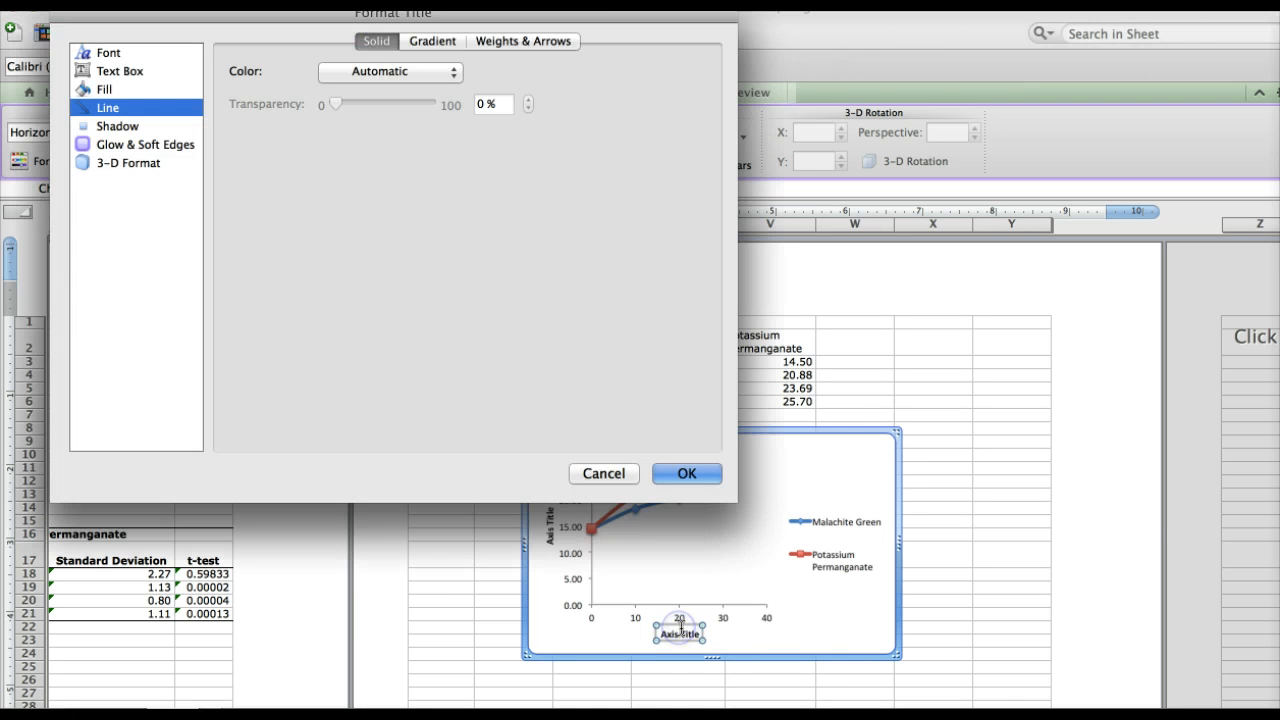
{"action": "left_click", "coordinate": [660, 472]}
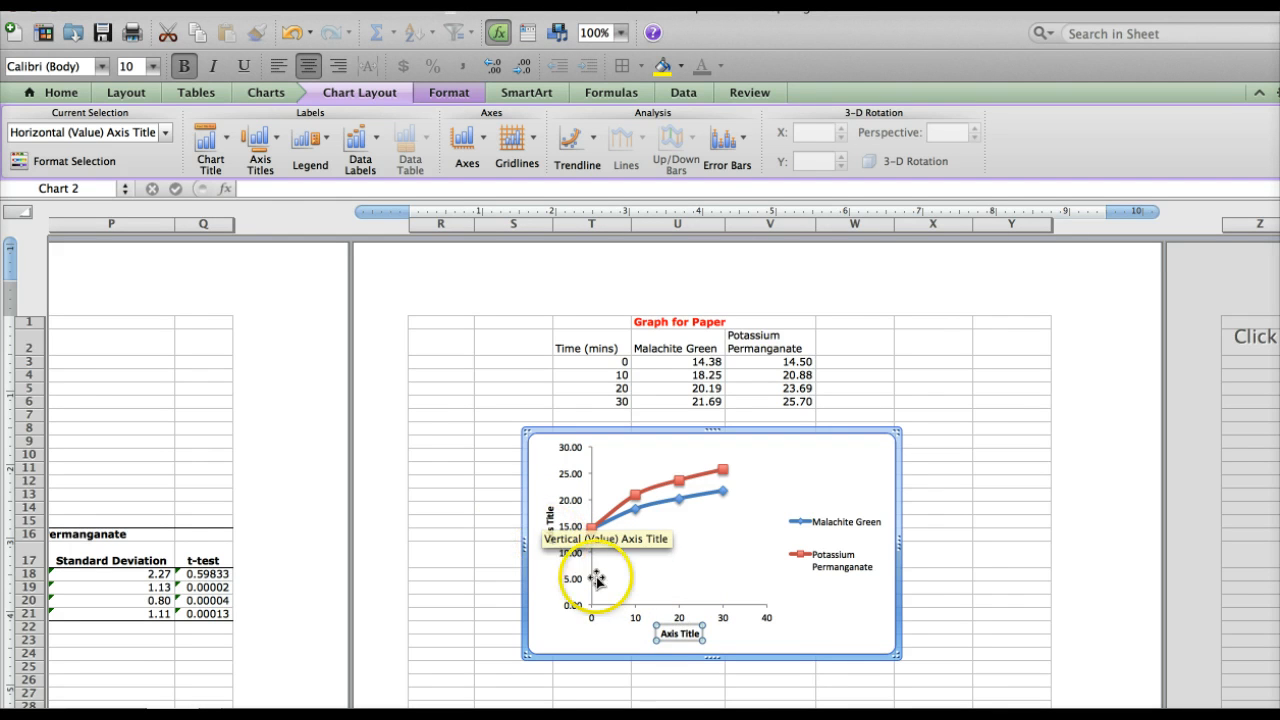
Step: Replace the horizontal axis title's placeholder text with "Time (mins)"
{"action": "left_click", "coordinate": [680, 632]}
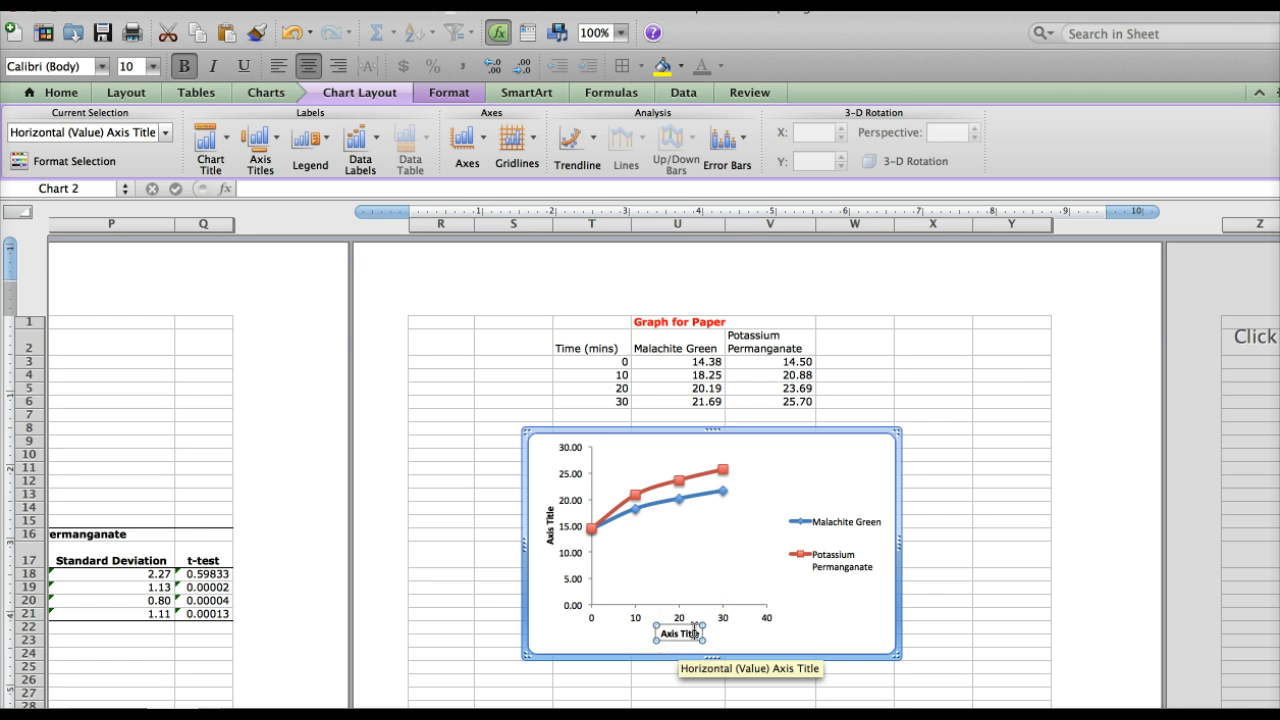
{"action": "key", "text": "BackSpace"}
{"action": "key", "text": "BackSpace"}
{"action": "key", "text": "BackSpace"}
{"action": "key", "text": "BackSpace"}
{"action": "key", "text": "BackSpace"}
{"action": "key", "text": "BackSpace"}
{"action": "key", "text": "BackSpace"}
{"action": "key", "text": "BackSpace"}
{"action": "key", "text": "BackSpace"}
{"action": "key", "text": "BackSpace"}
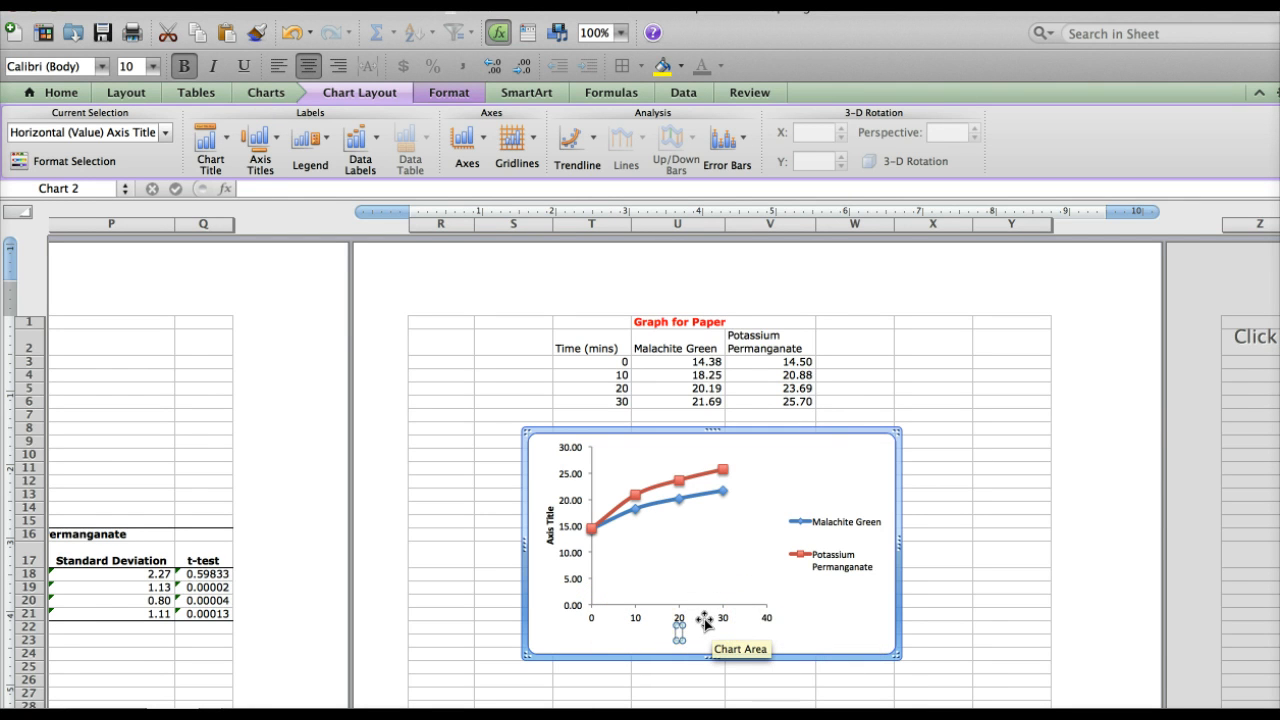
{"action": "type", "text": "ime (mins"}
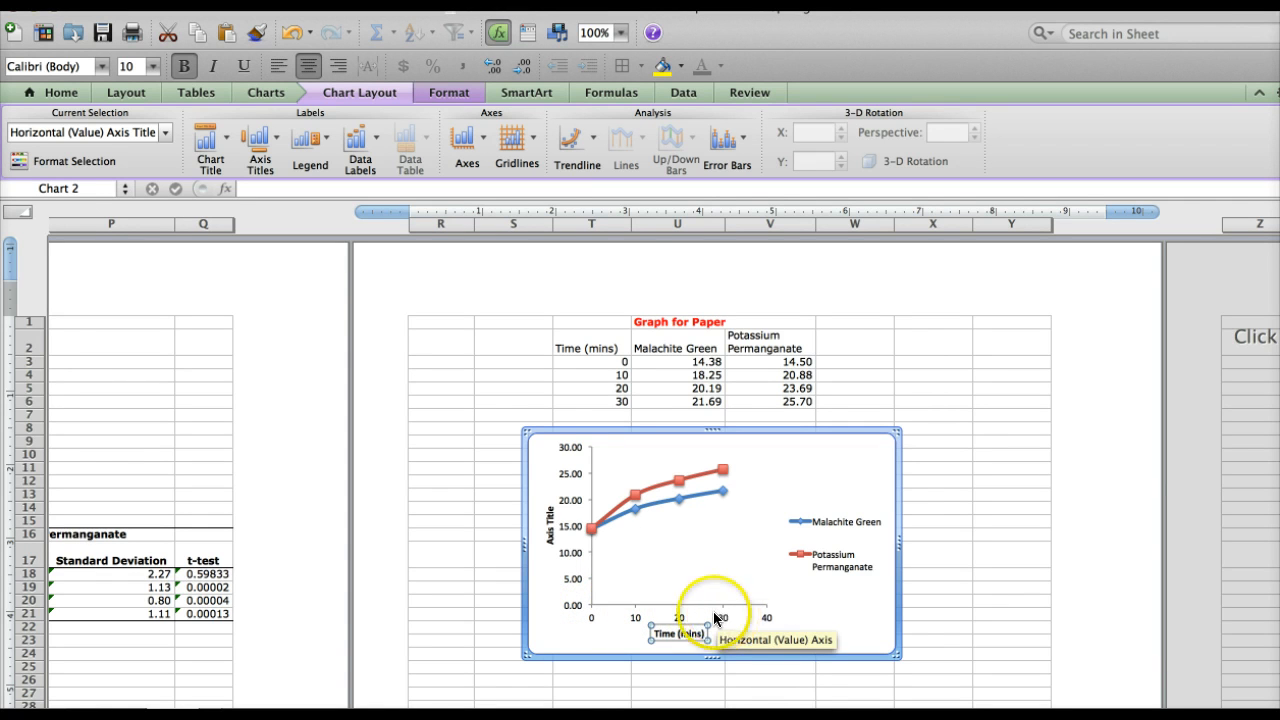
Step: Replace the vertical axis title's placeholder text with "Average Width of Dye Circles (mm)"
{"action": "double_click", "coordinate": [549, 530]}
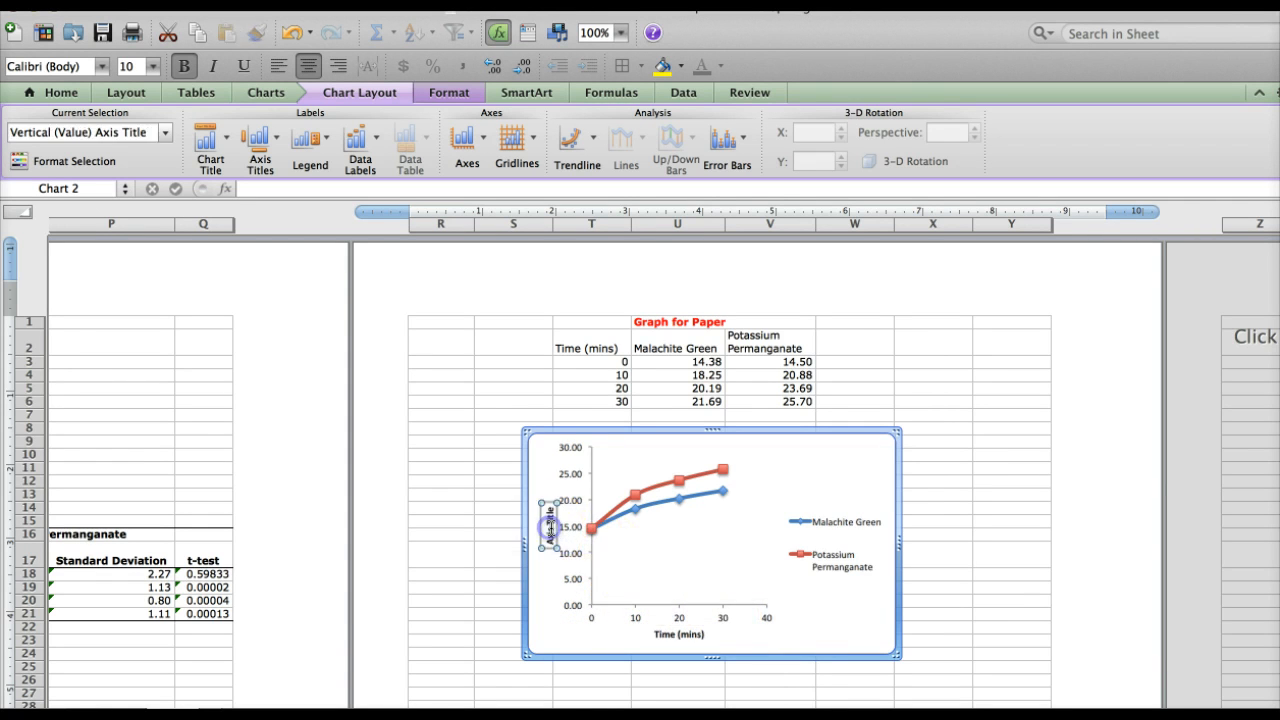
{"action": "left_click", "coordinate": [592, 470]}
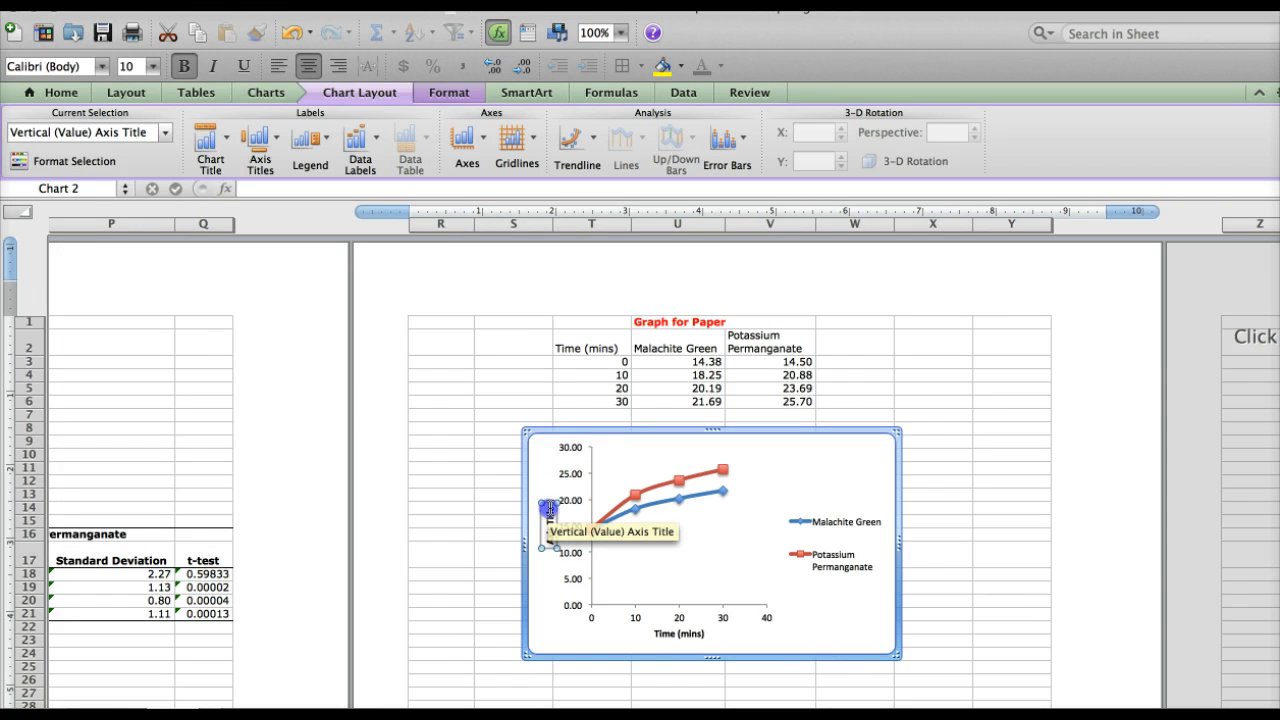
{"action": "left_click", "coordinate": [549, 508]}
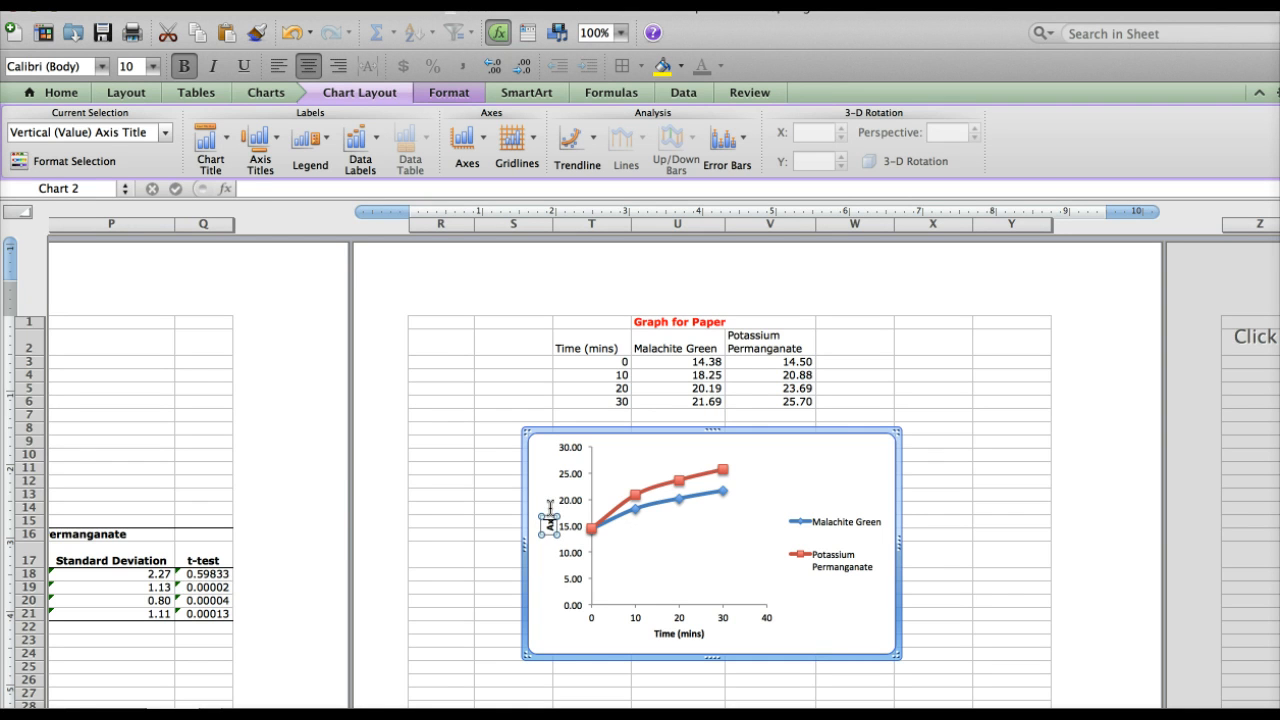
{"action": "key", "text": "BackSpace"}
{"action": "type", "text": "Width of Dye Ci"}
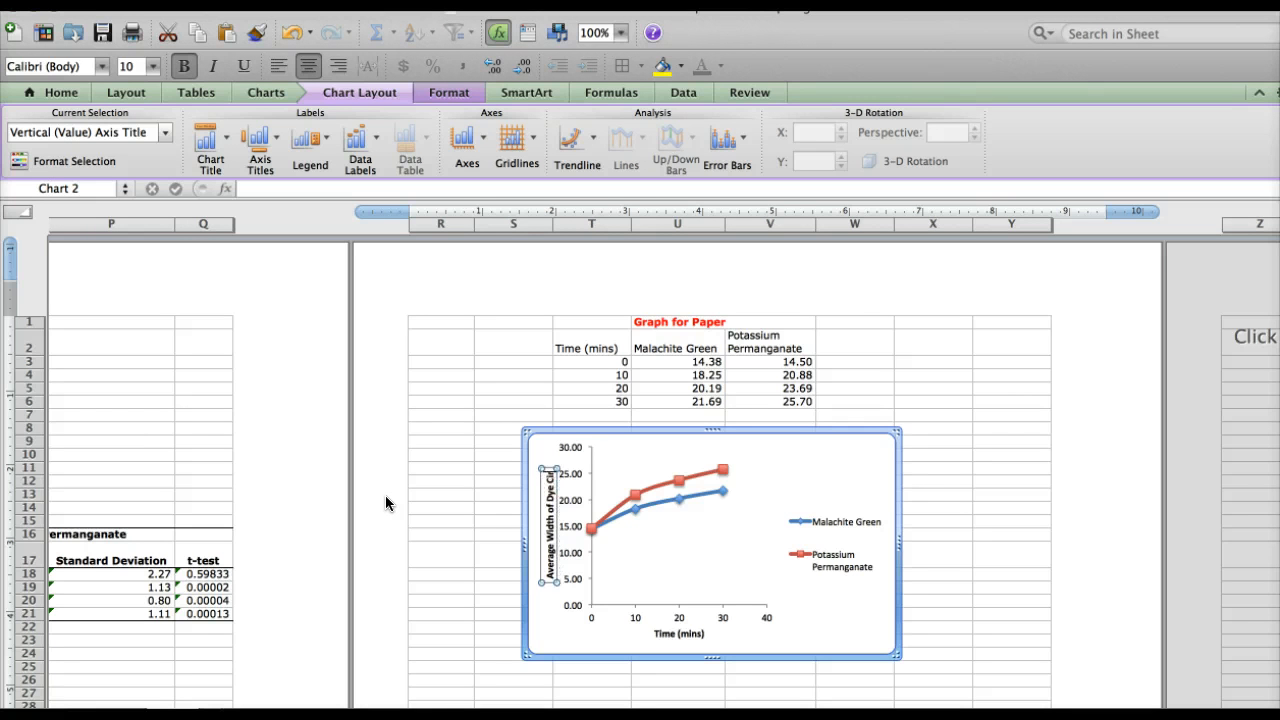
{"action": "type", "text": "rcles"}
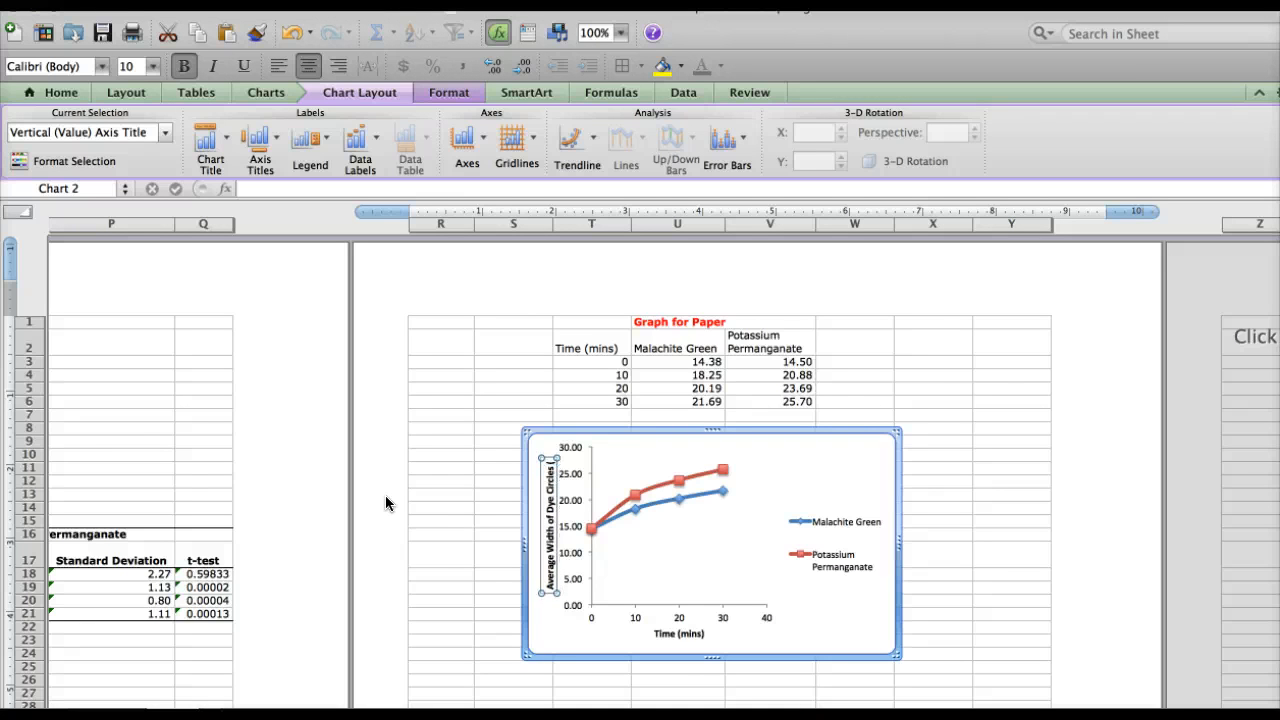
{"action": "type", "text": " (mm)"}
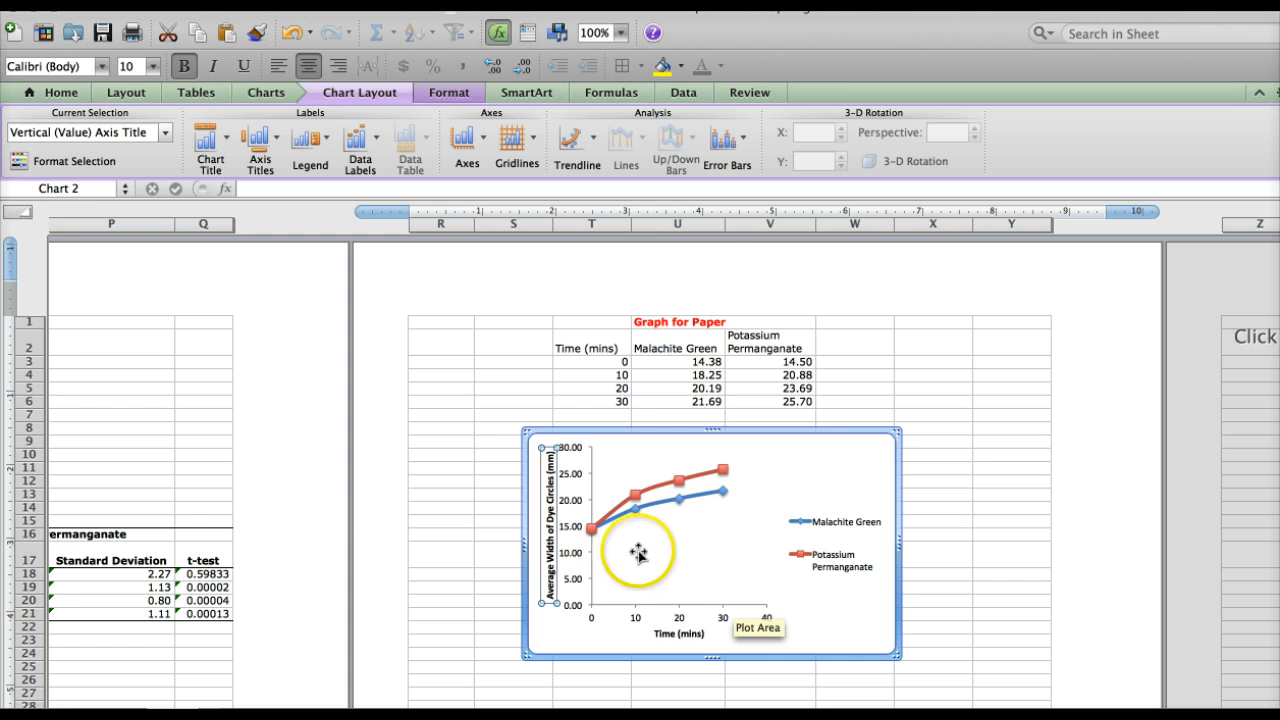
Step: Set the minimum of the chart's vertical axis scale to 12
{"action": "left_click", "coordinate": [583, 547]}
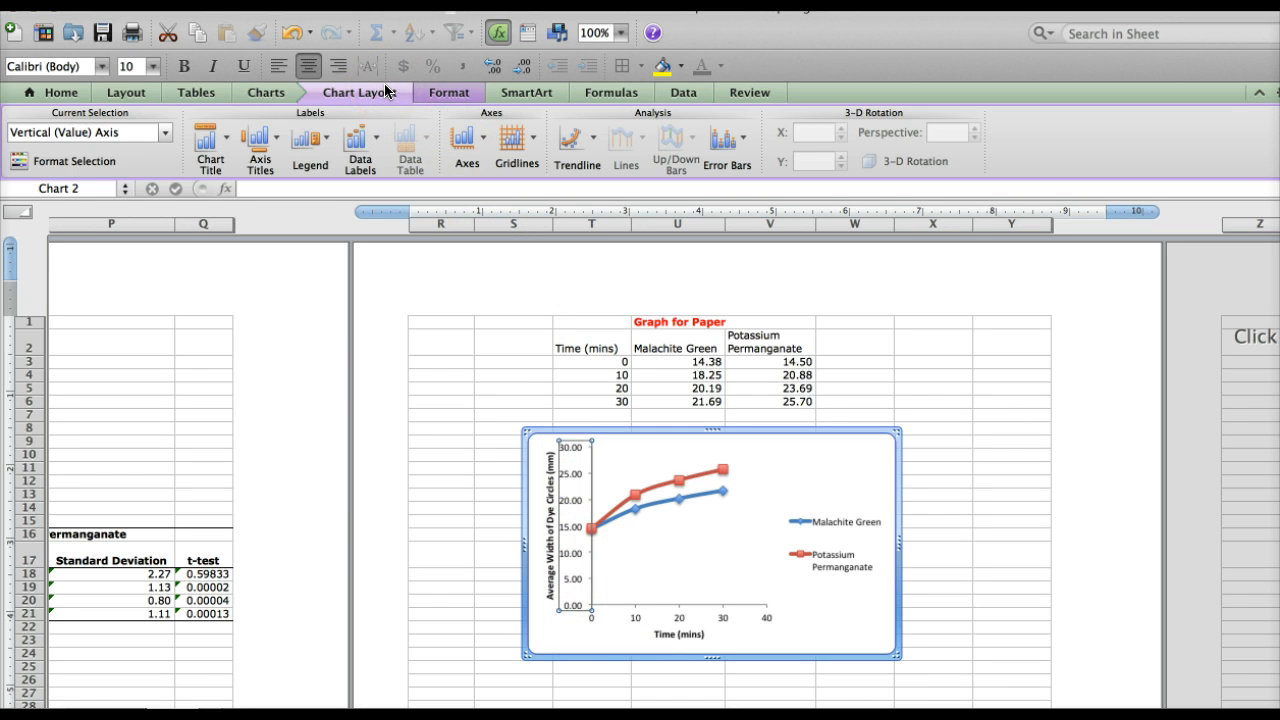
{"action": "left_click", "coordinate": [485, 137]}
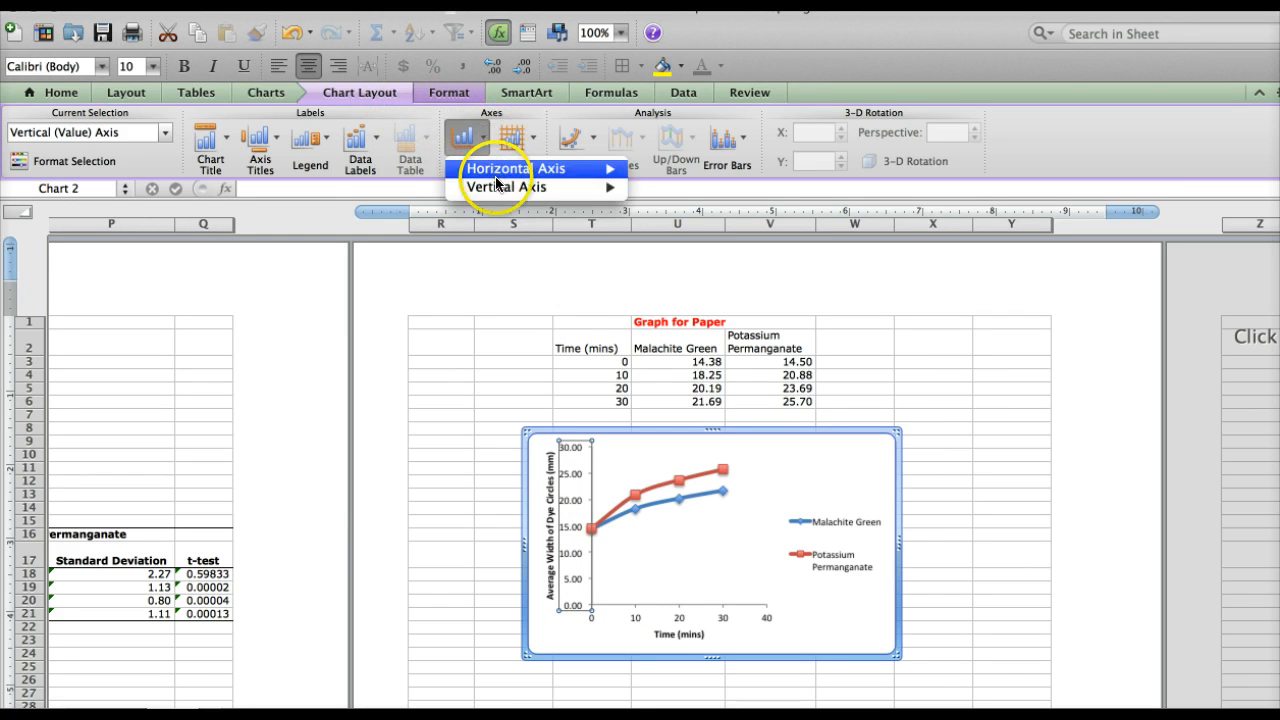
{"action": "mouse_move", "coordinate": [495, 188]}
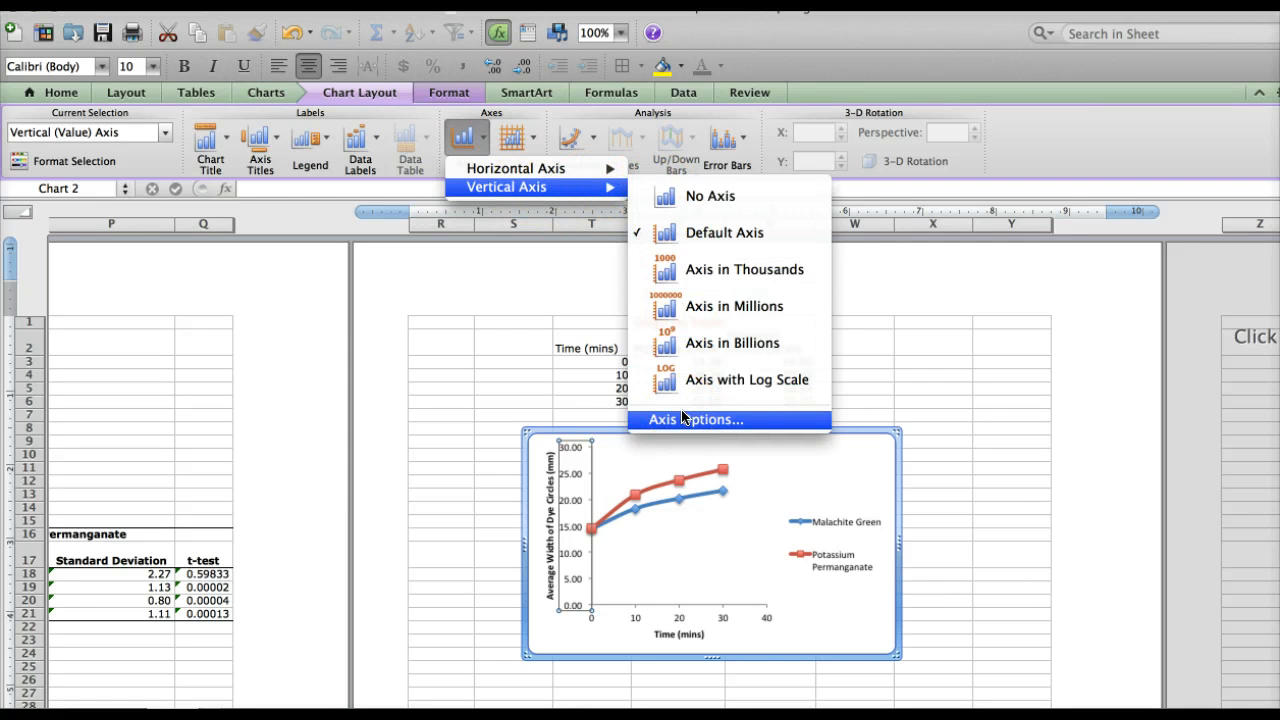
{"action": "left_click", "coordinate": [770, 410]}
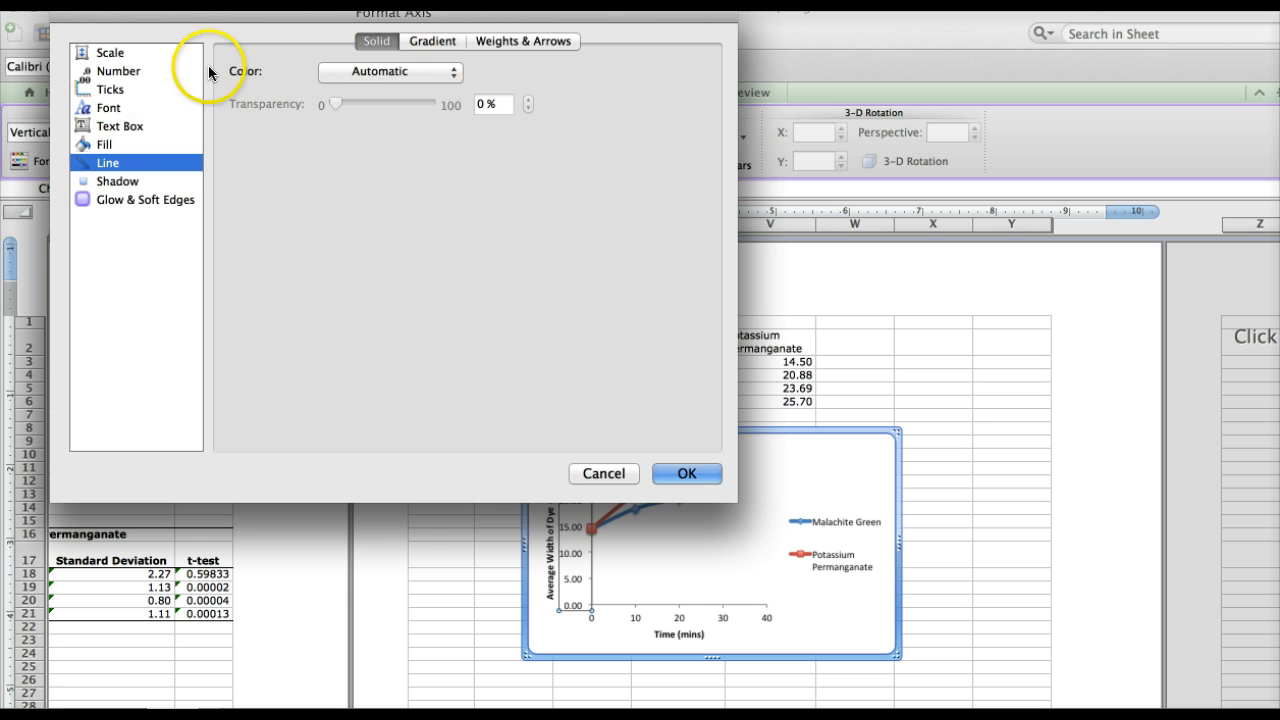
{"action": "left_click", "coordinate": [110, 53]}
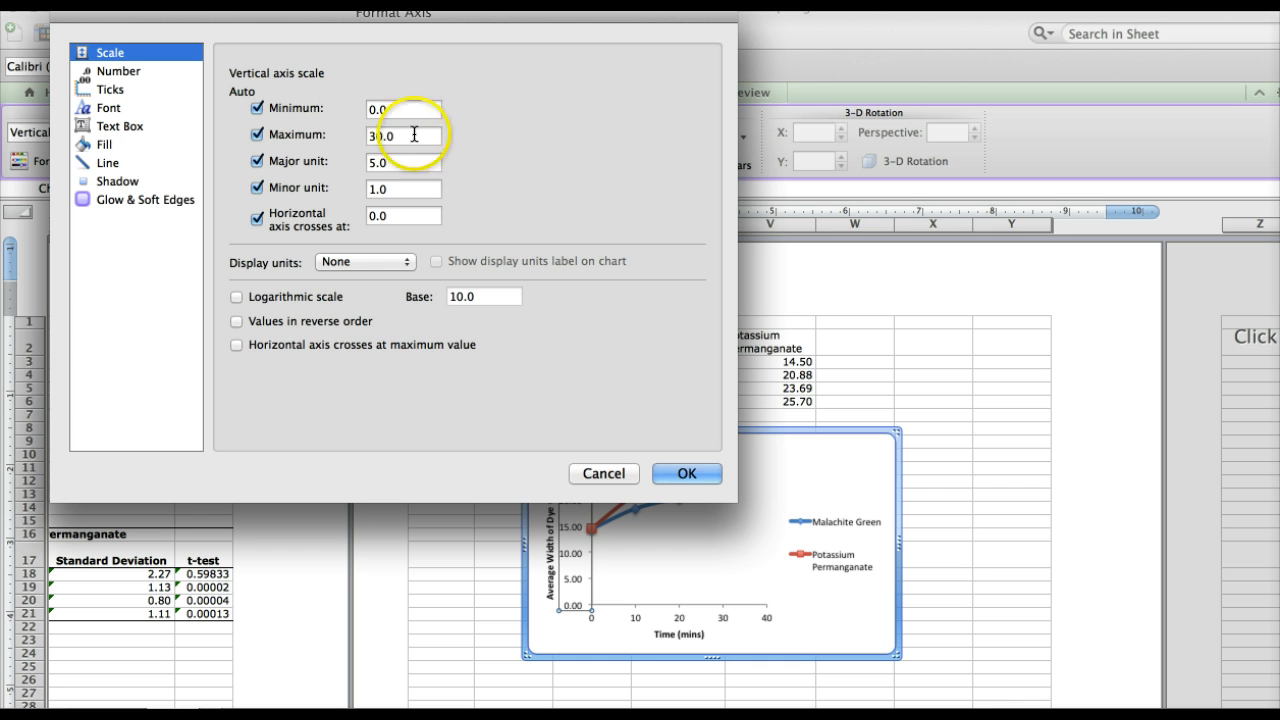
{"action": "double_click", "coordinate": [375, 108]}
{"action": "type", "text": "10.0"}
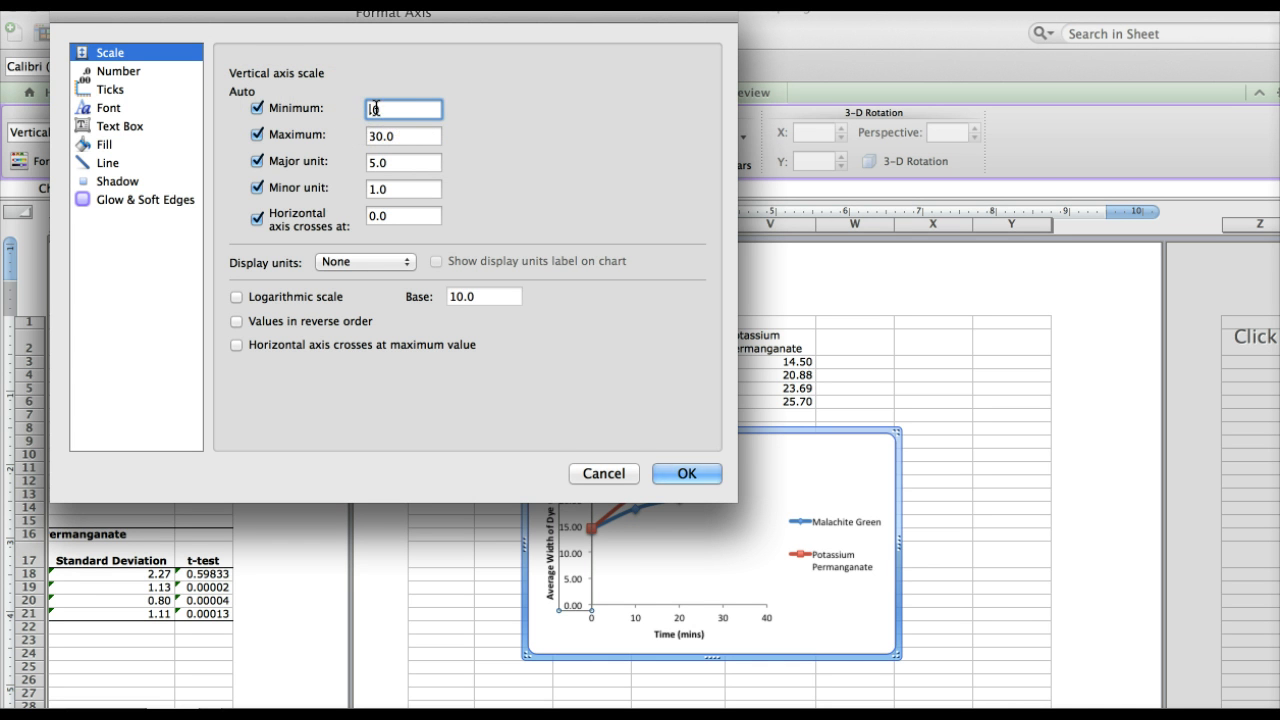
{"action": "left_click", "coordinate": [689, 472]}
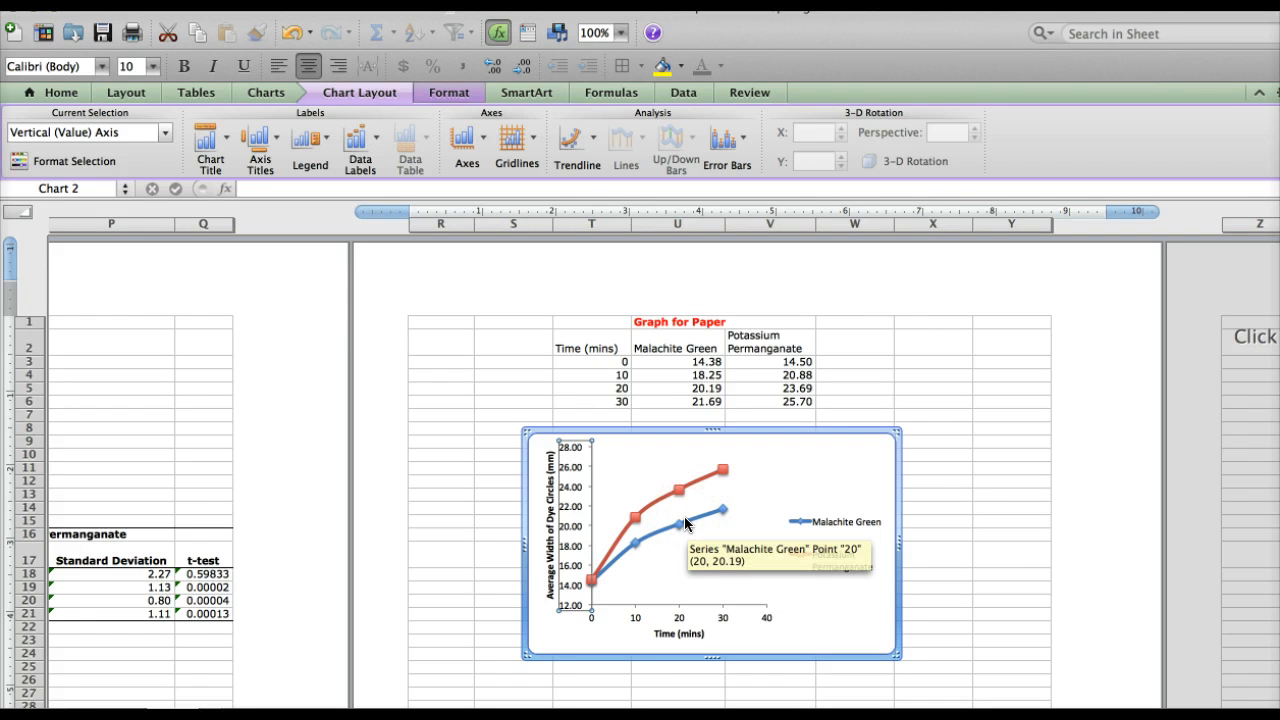
Step: Set both the marker fill and the line colour of the Malachite Green series to black
{"action": "left_click", "coordinate": [755, 592]}
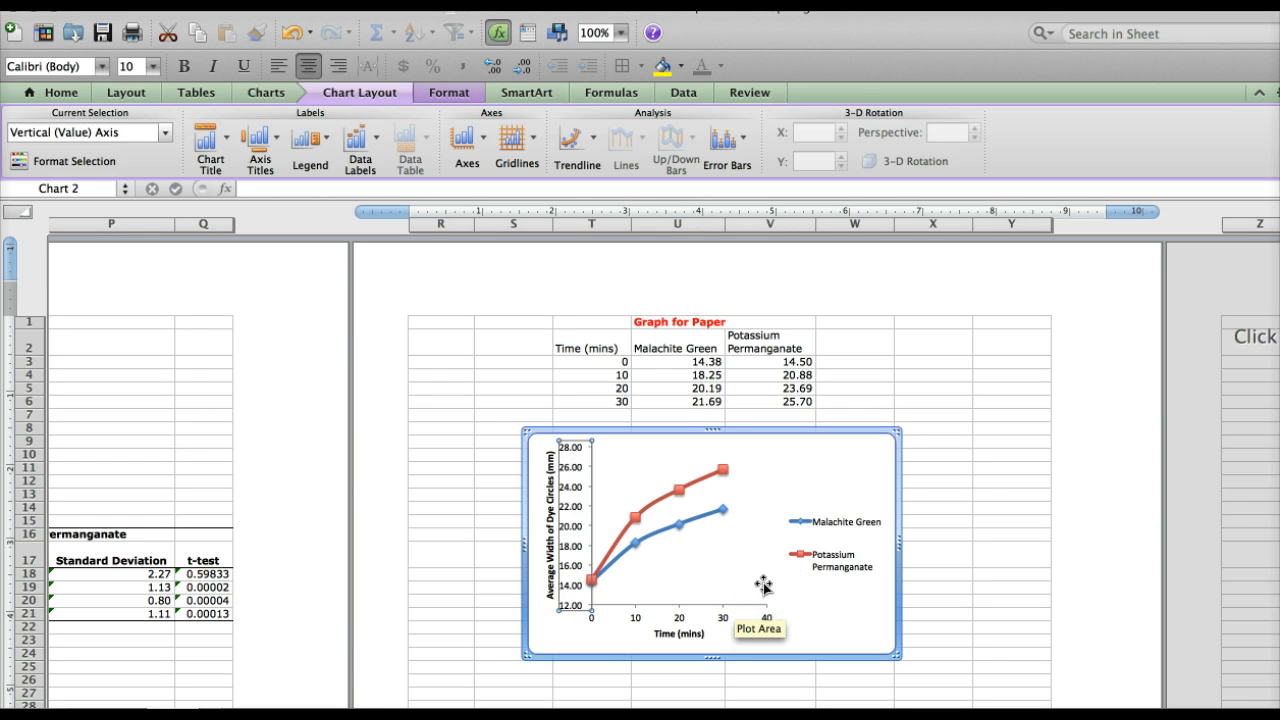
{"action": "left_click", "coordinate": [764, 558]}
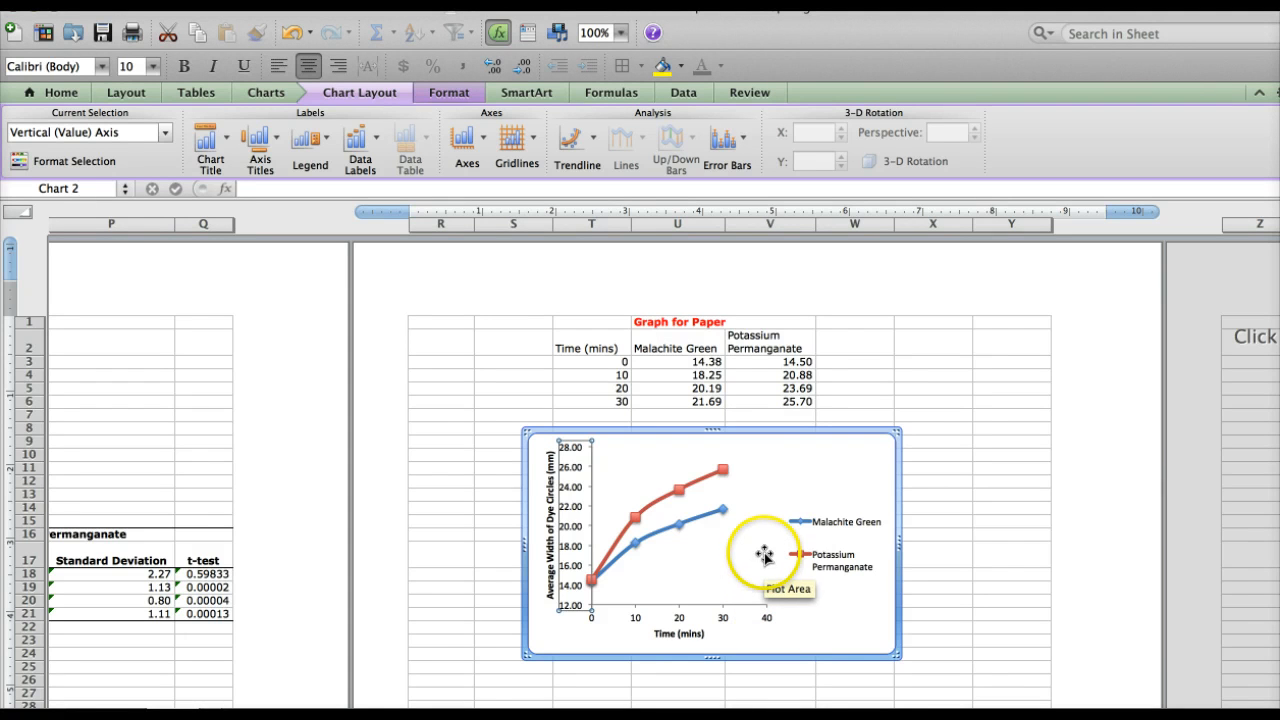
{"action": "left_click", "coordinate": [723, 510]}
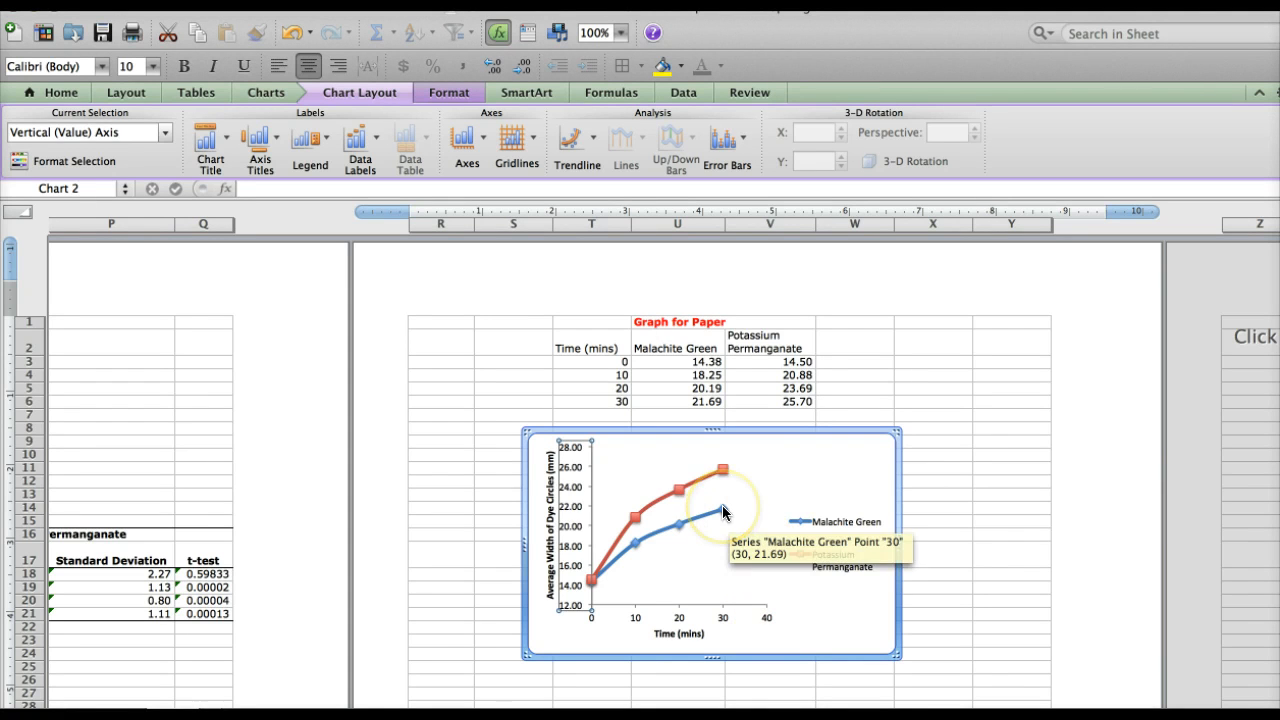
{"action": "left_click", "coordinate": [723, 510]}
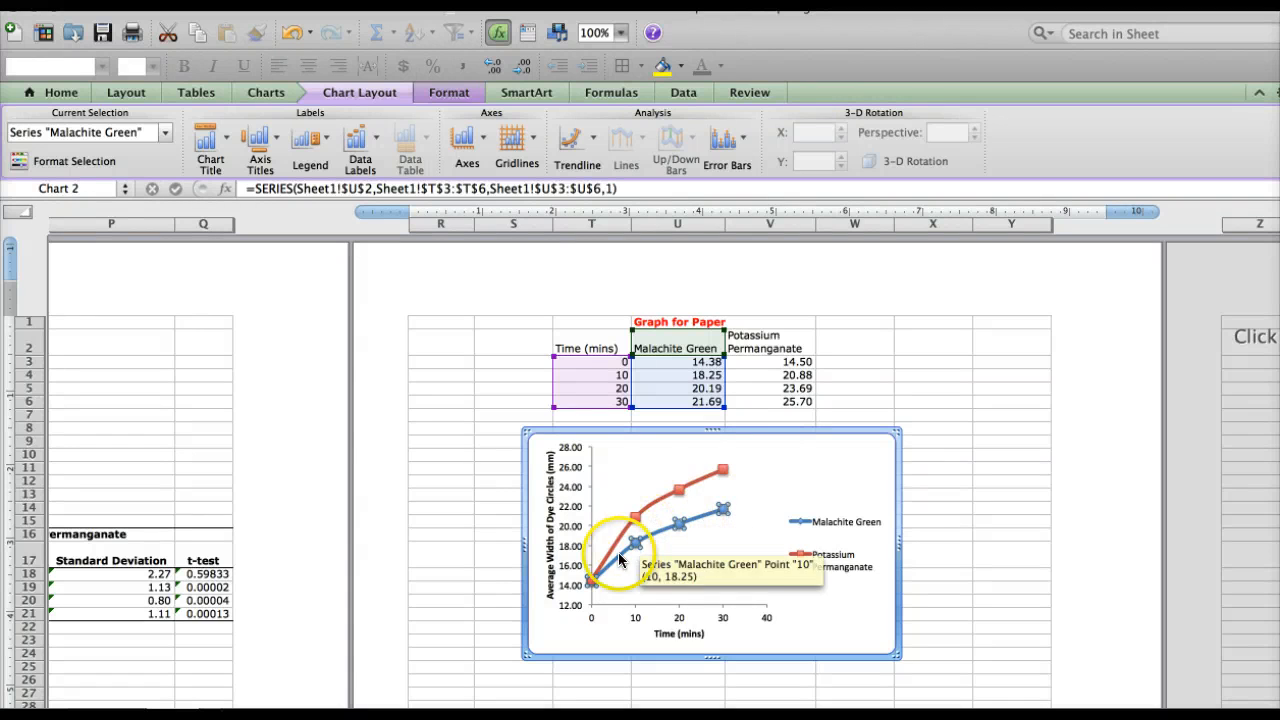
{"action": "left_click", "coordinate": [459, 94]}
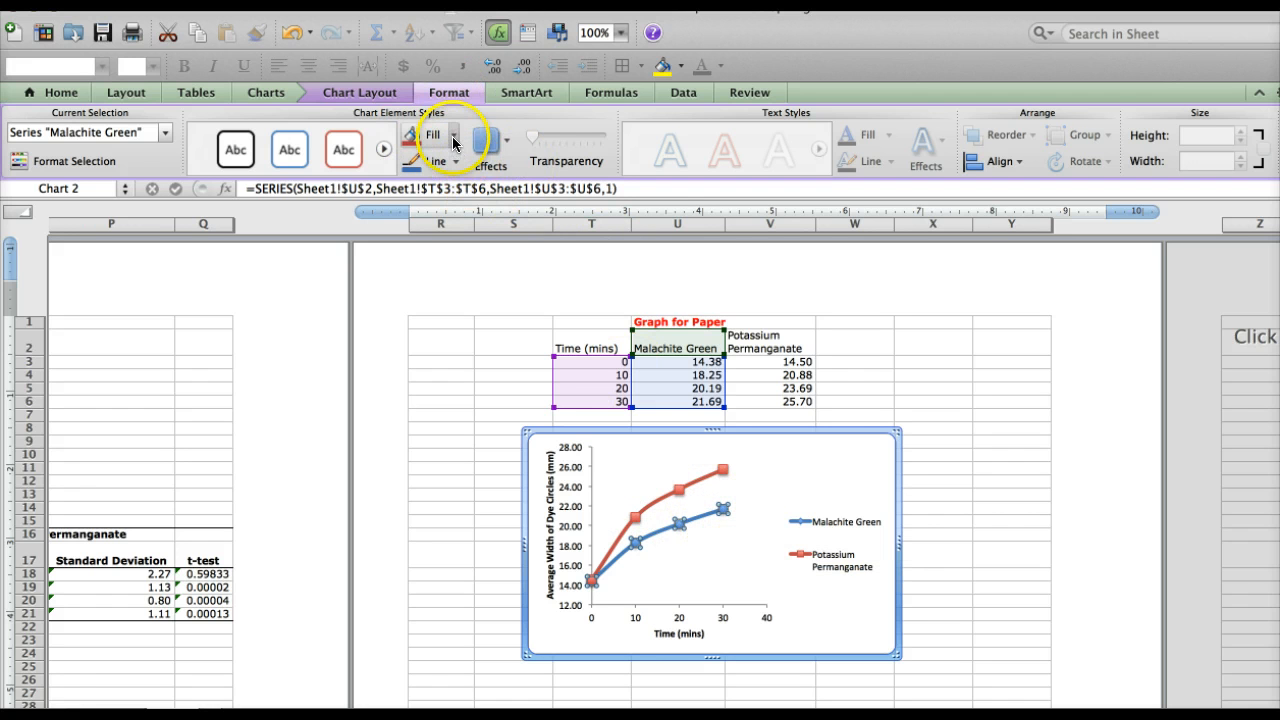
{"action": "left_click", "coordinate": [455, 138]}
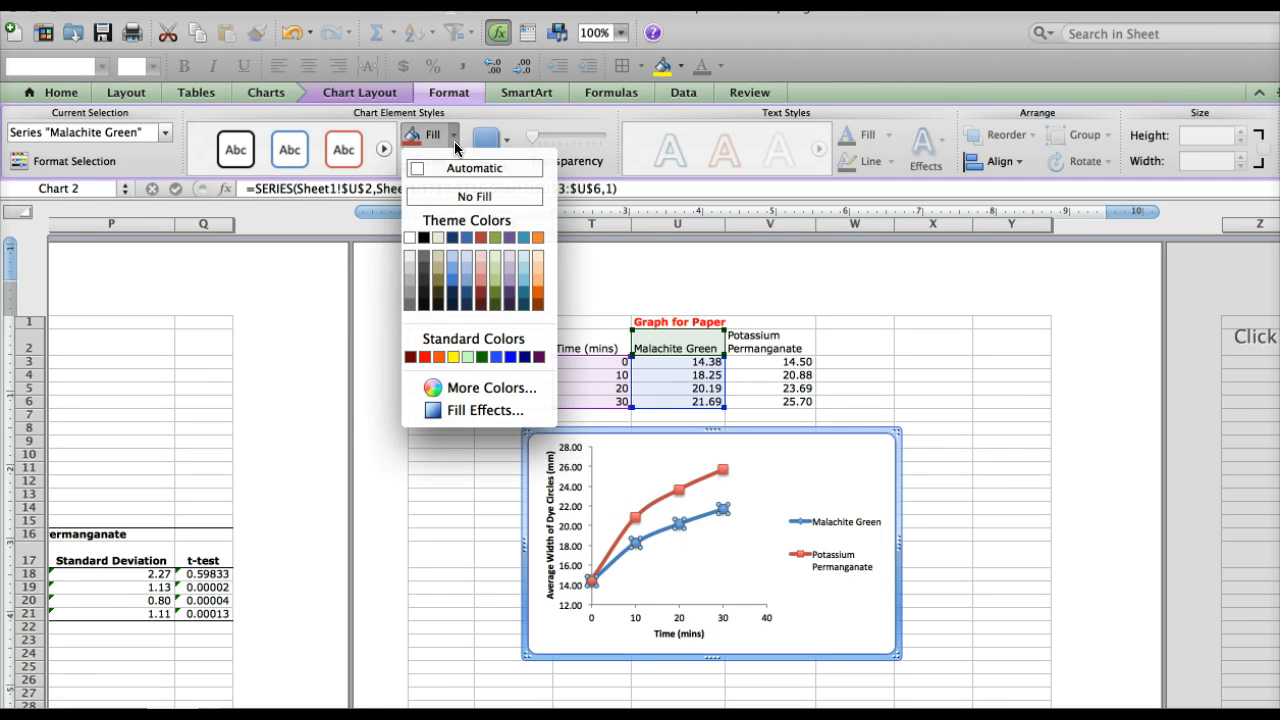
{"action": "left_click", "coordinate": [423, 237]}
{"action": "left_click", "coordinate": [457, 162]}
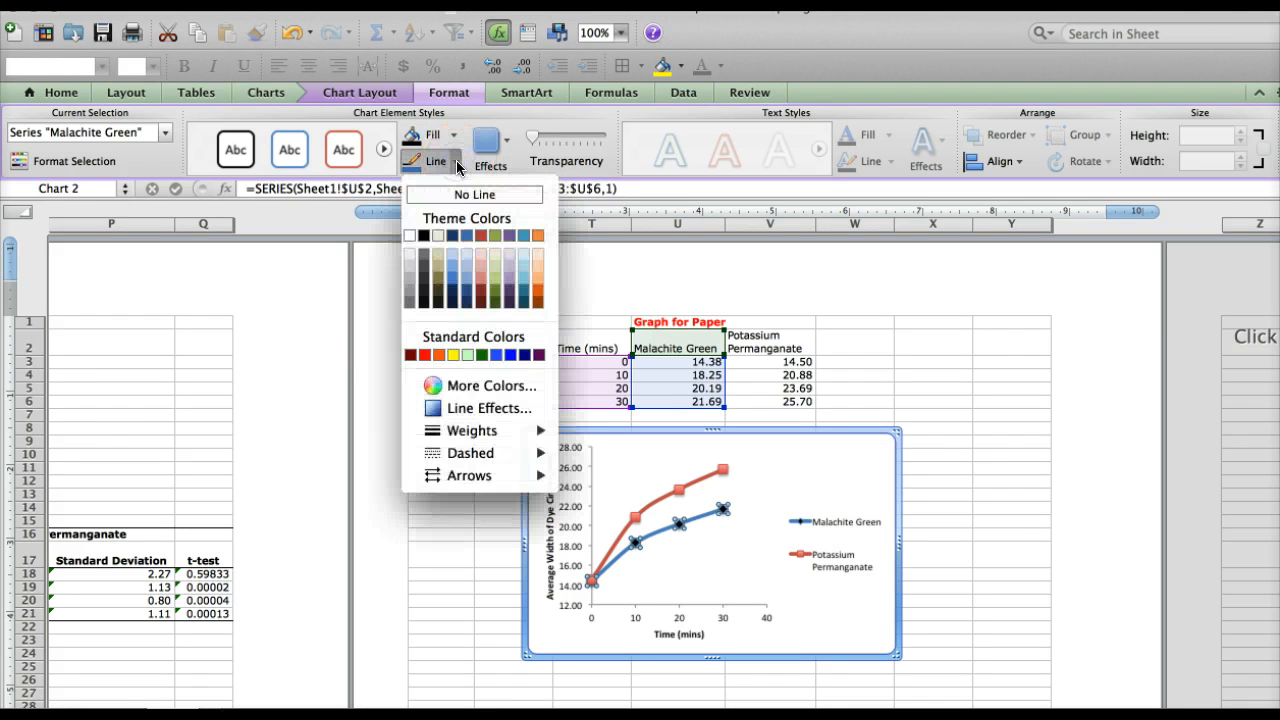
{"action": "left_click", "coordinate": [424, 236]}
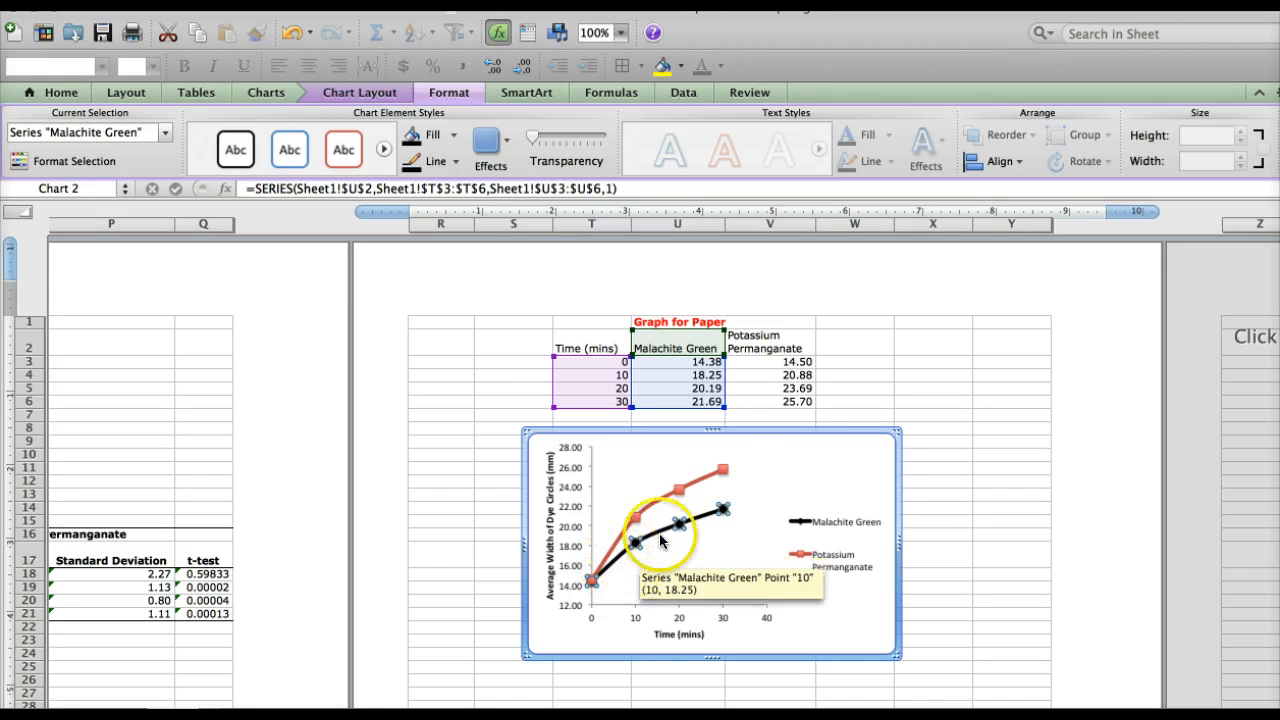
Step: Change the Malachite Green series' marker style to a circle in its data series formatting
{"action": "right_click", "coordinate": [723, 513]}
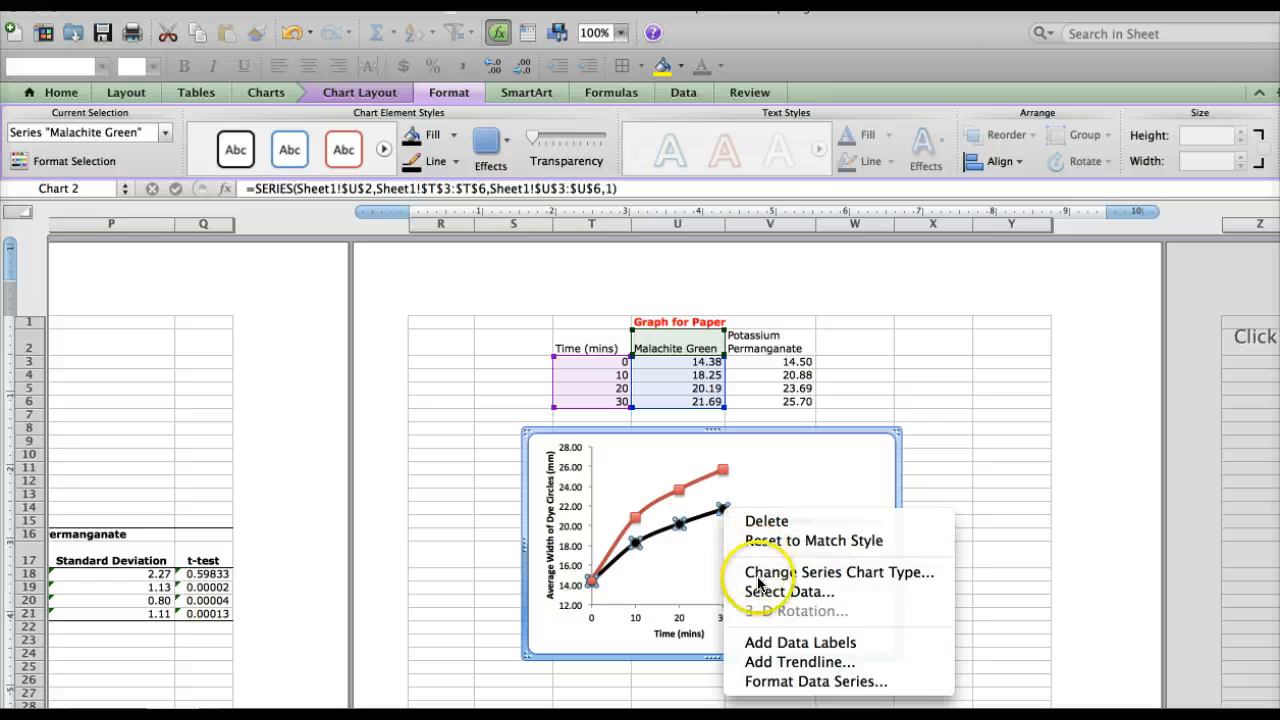
{"action": "left_click", "coordinate": [760, 681]}
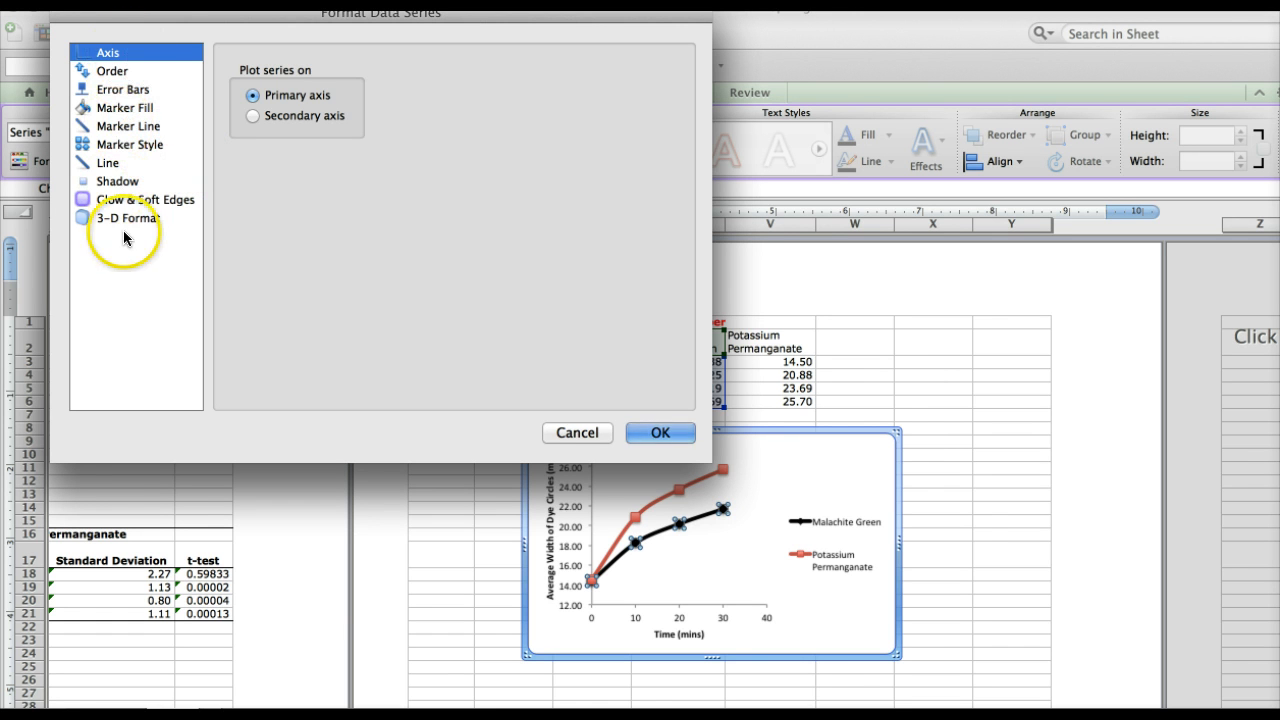
{"action": "left_click", "coordinate": [137, 146]}
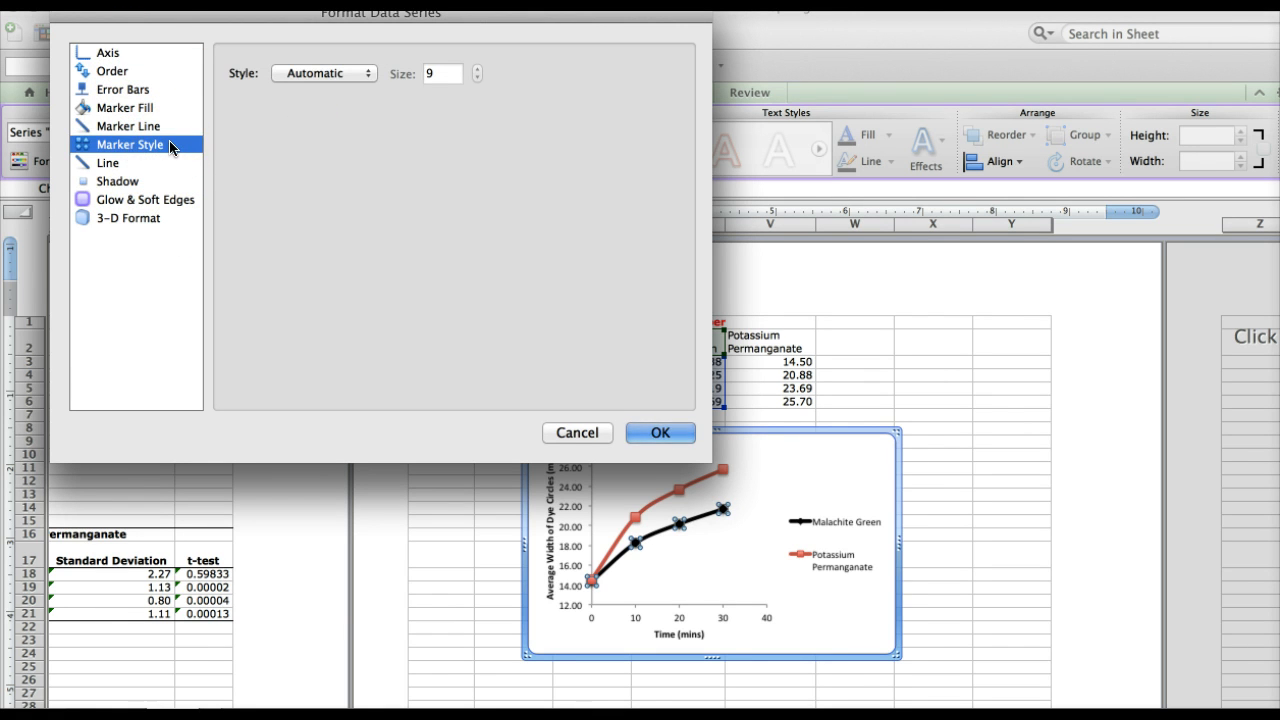
{"action": "left_click", "coordinate": [325, 74]}
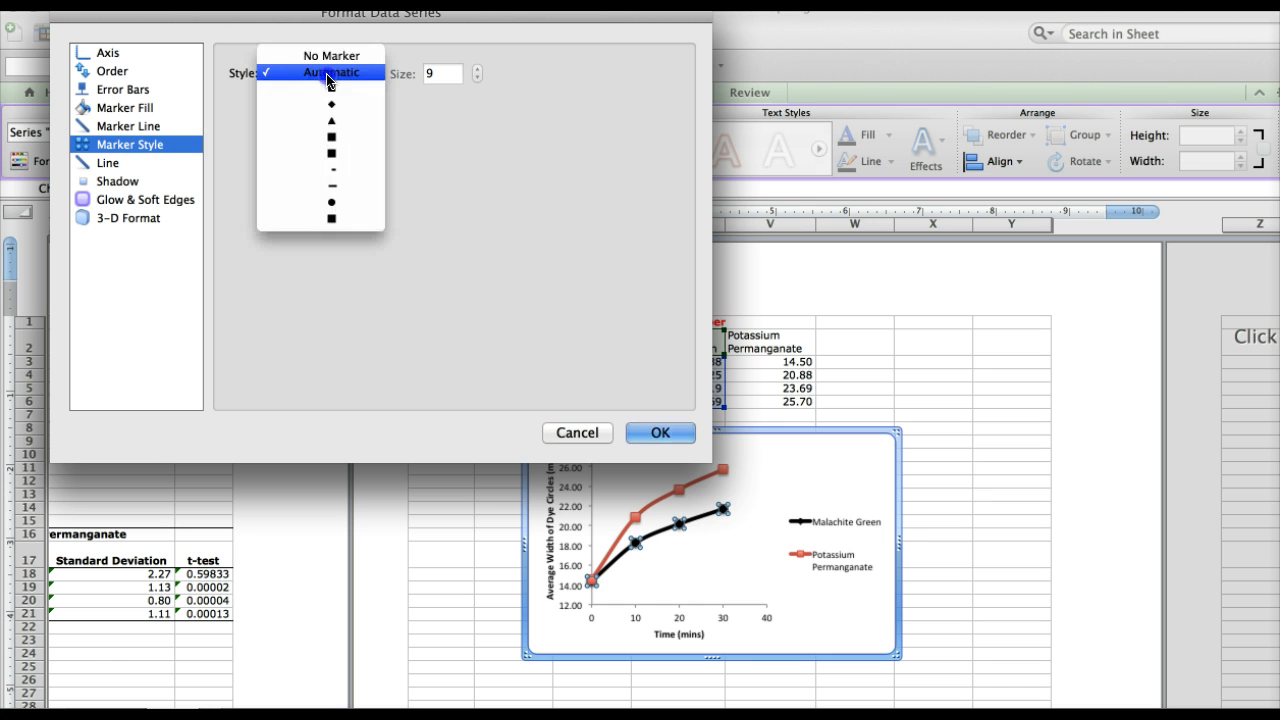
{"action": "left_click", "coordinate": [332, 202]}
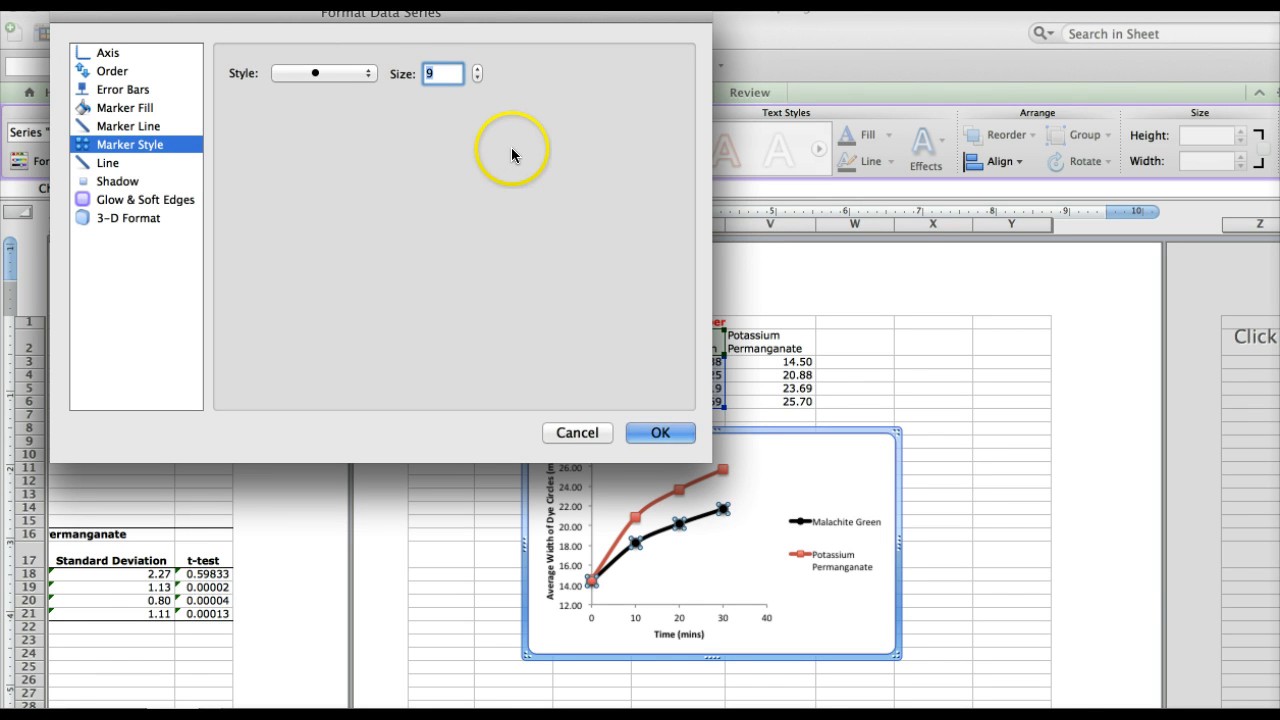
Step: Try marker sizes 10 and 11 for the Malachite Green series and return the size to 9
{"action": "left_click", "coordinate": [479, 68]}
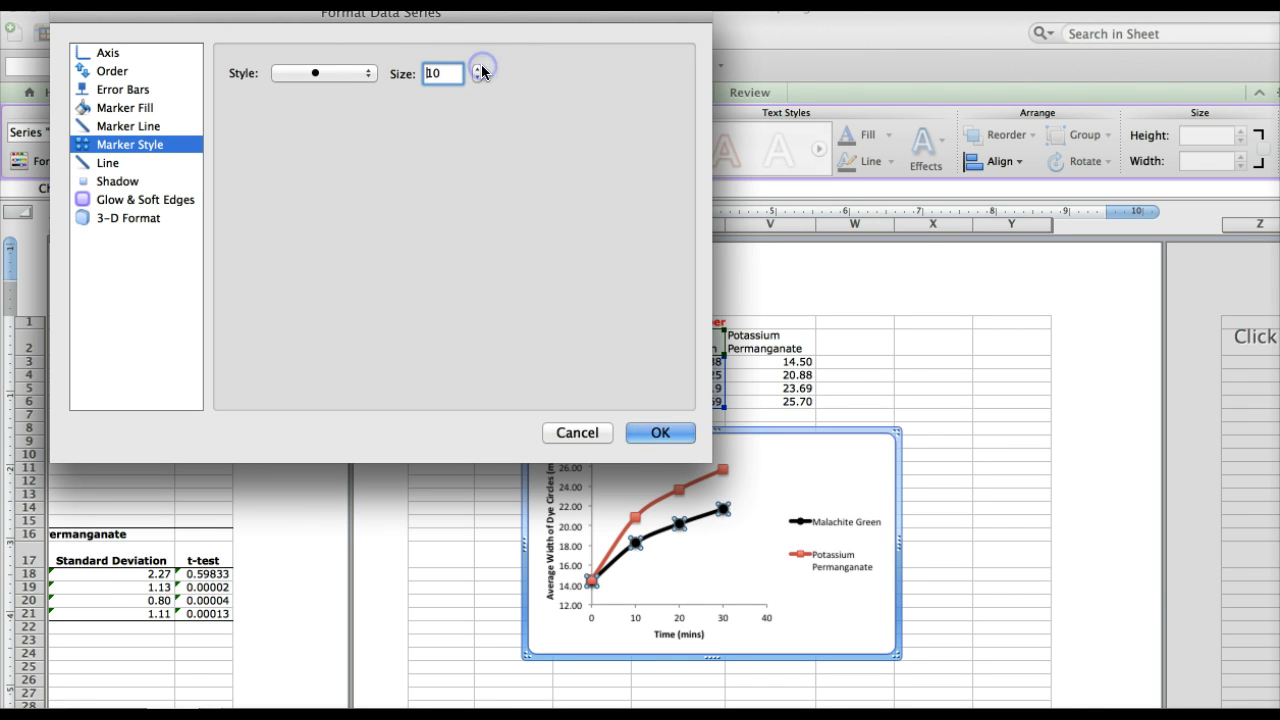
{"action": "left_click", "coordinate": [476, 76]}
{"action": "left_click", "coordinate": [476, 68]}
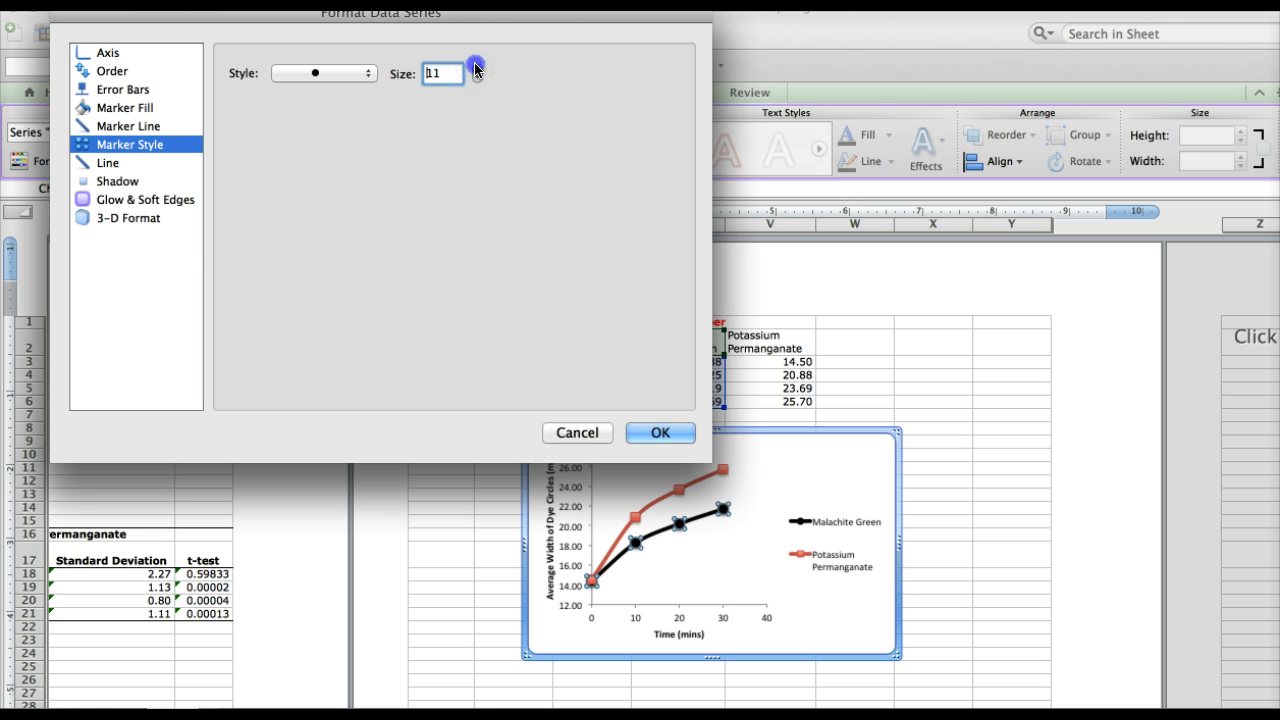
{"action": "left_click", "coordinate": [476, 78]}
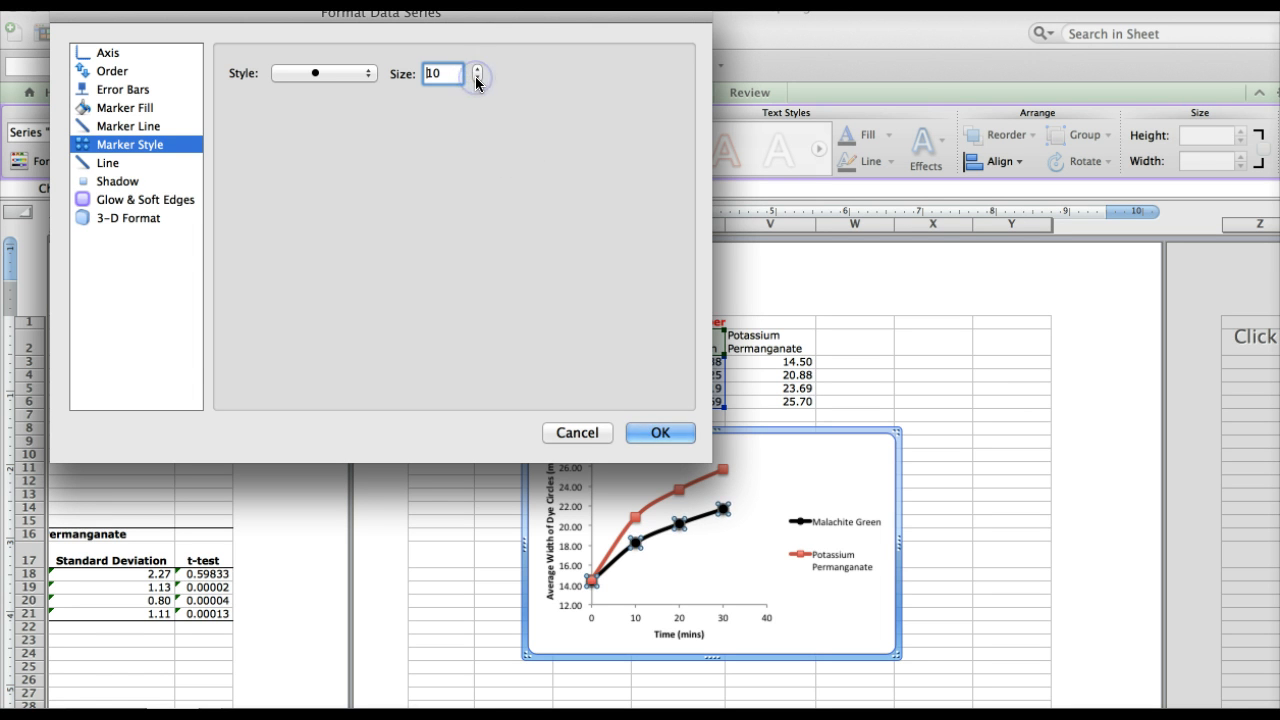
{"action": "left_click", "coordinate": [476, 79]}
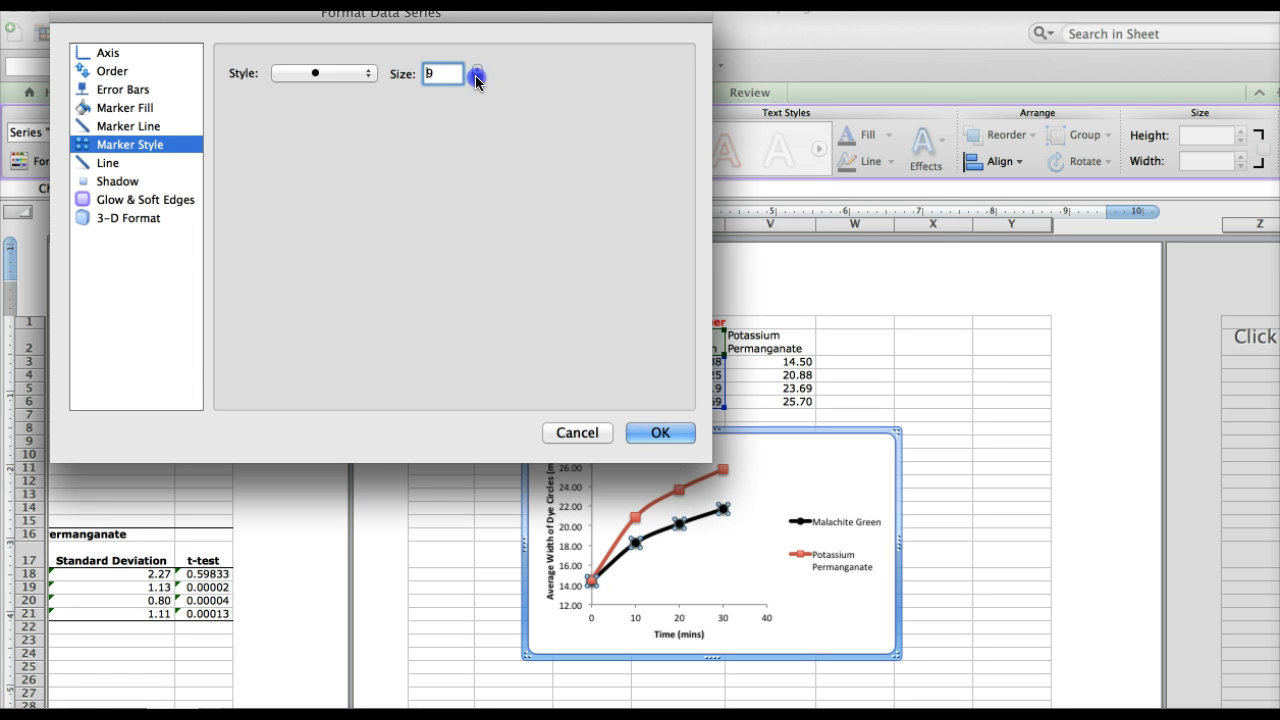
{"action": "left_click", "coordinate": [477, 69]}
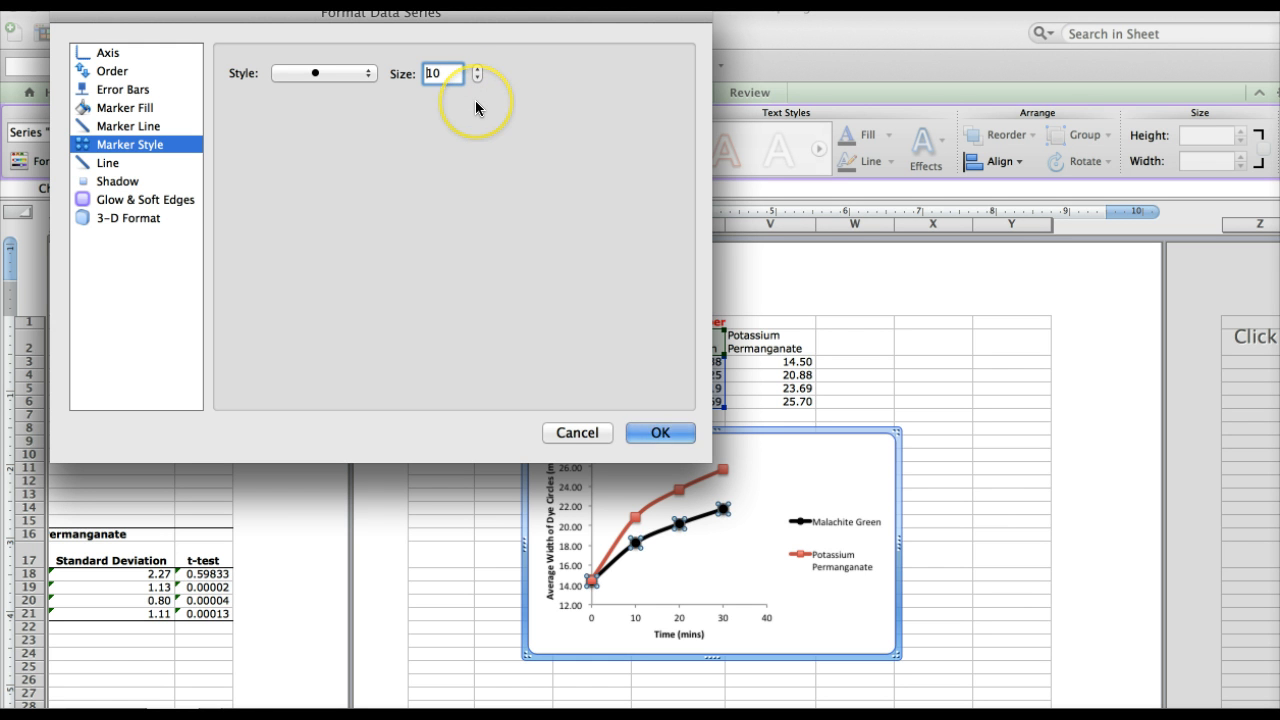
{"action": "left_click", "coordinate": [477, 78]}
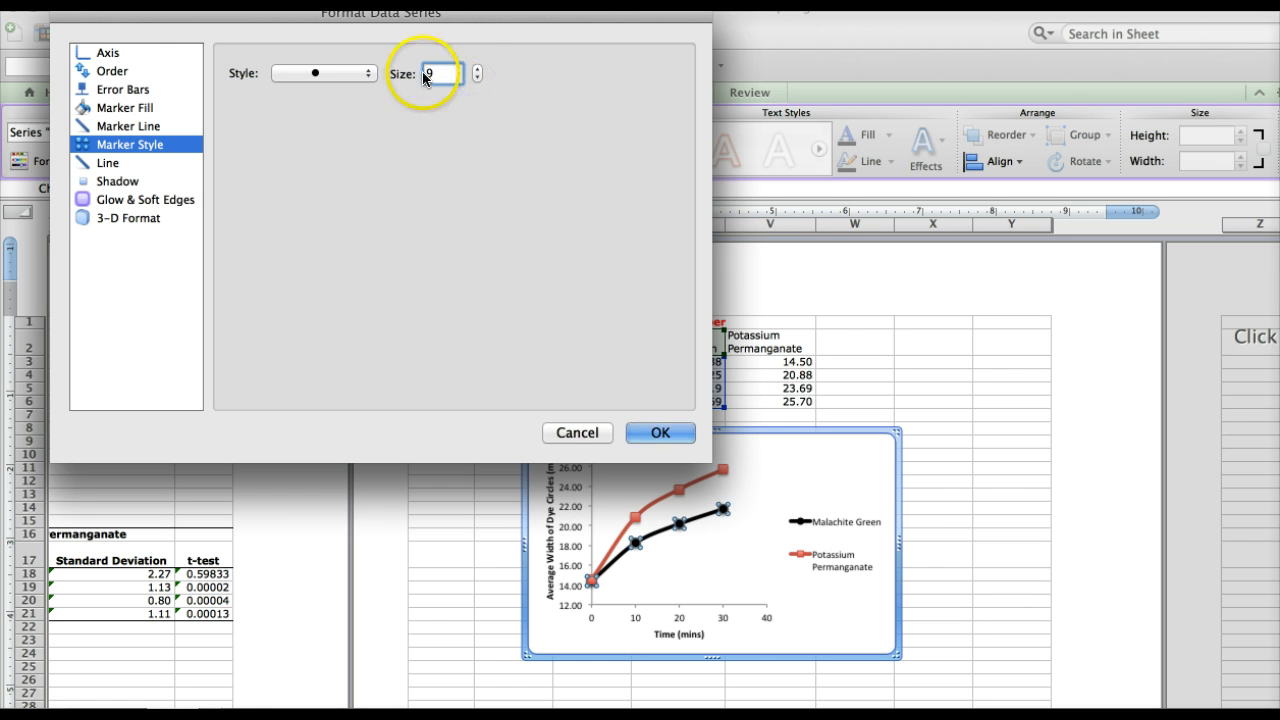
Step: Review the Malachite Green series' marker line, marker fill and line settings, and apply the series formatting
{"action": "left_click", "coordinate": [145, 127]}
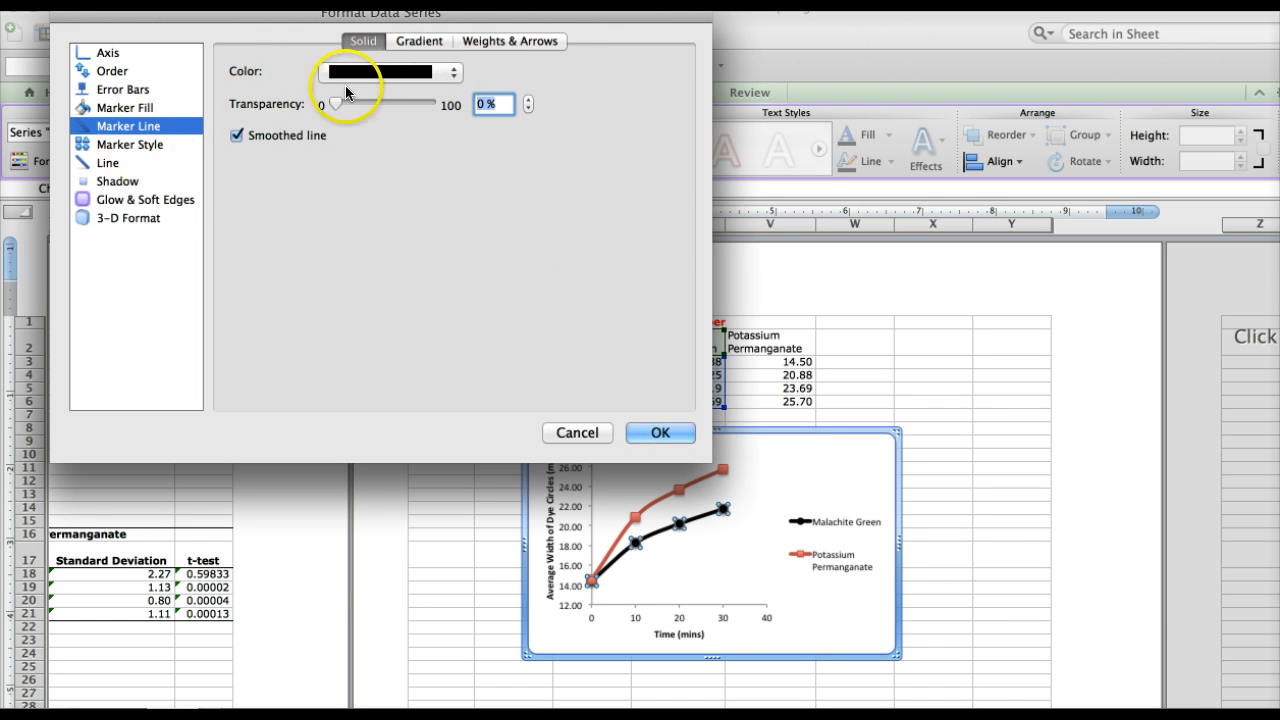
{"action": "left_click", "coordinate": [132, 110]}
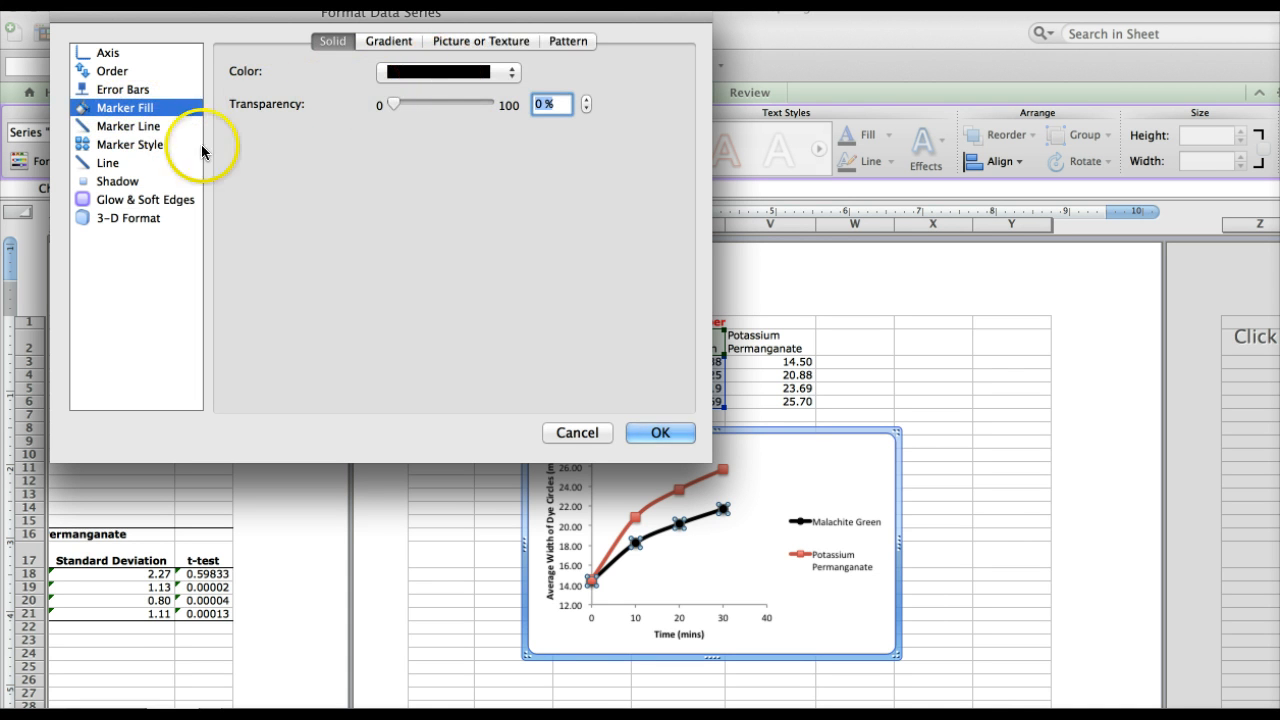
{"action": "left_click", "coordinate": [112, 166]}
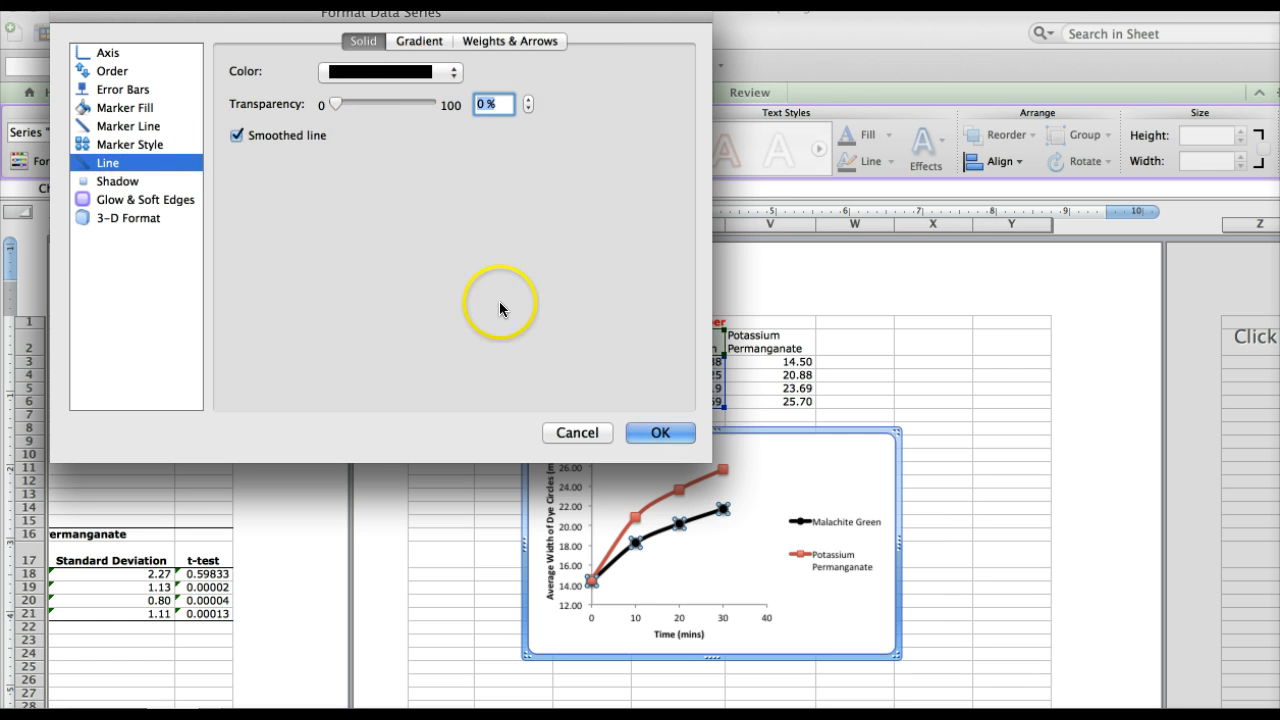
{"action": "left_click", "coordinate": [658, 432]}
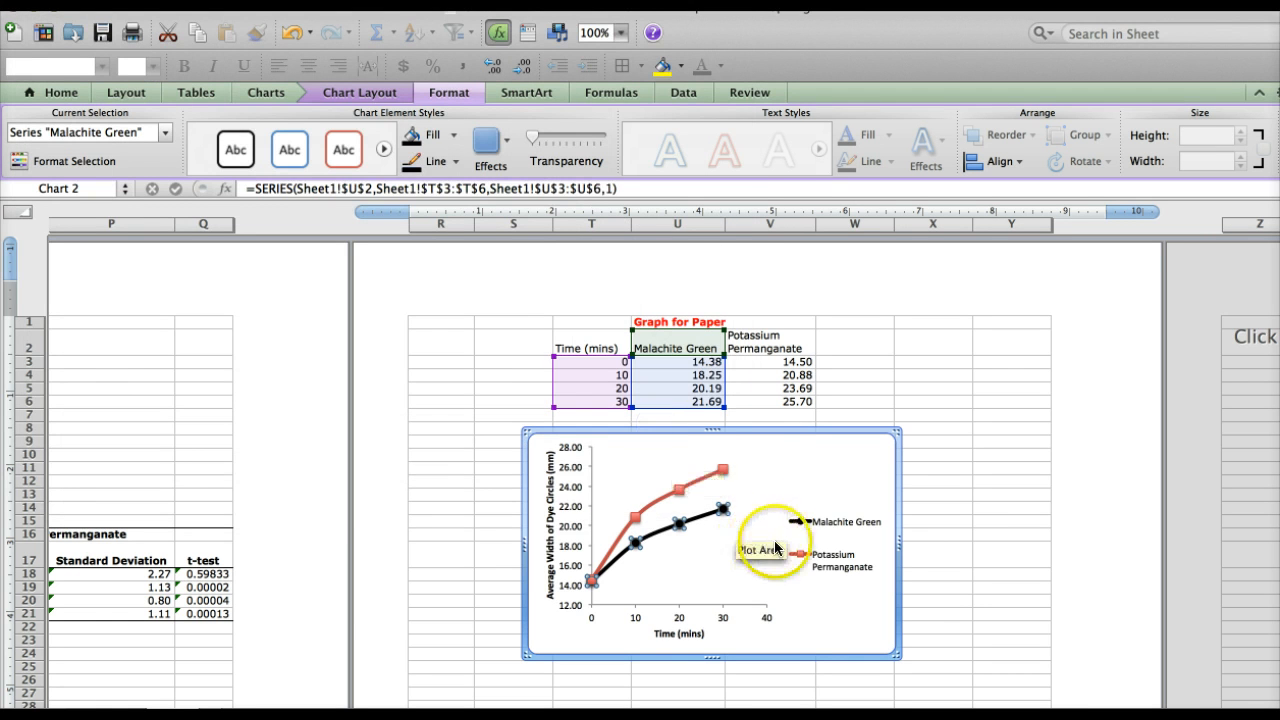
{"action": "left_click", "coordinate": [810, 470]}
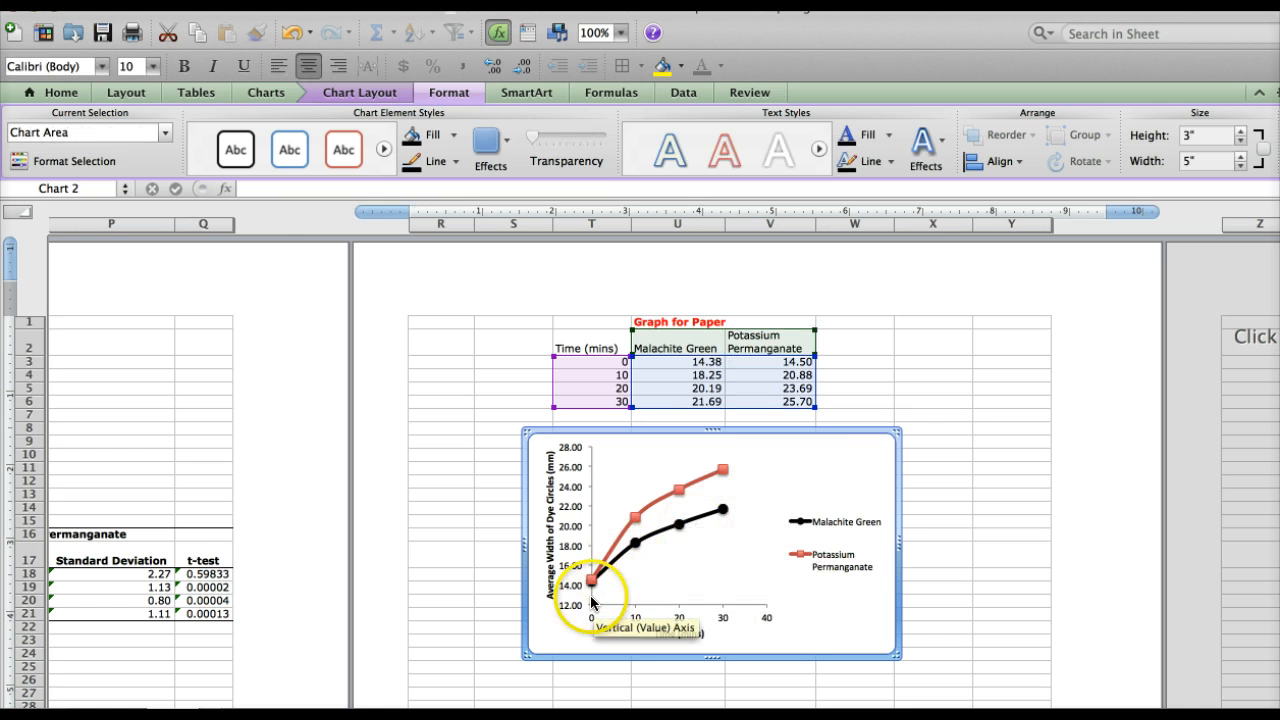
Step: Set the marker fill and the line colour of the Potassium Permanganate series to black
{"action": "left_click", "coordinate": [722, 511]}
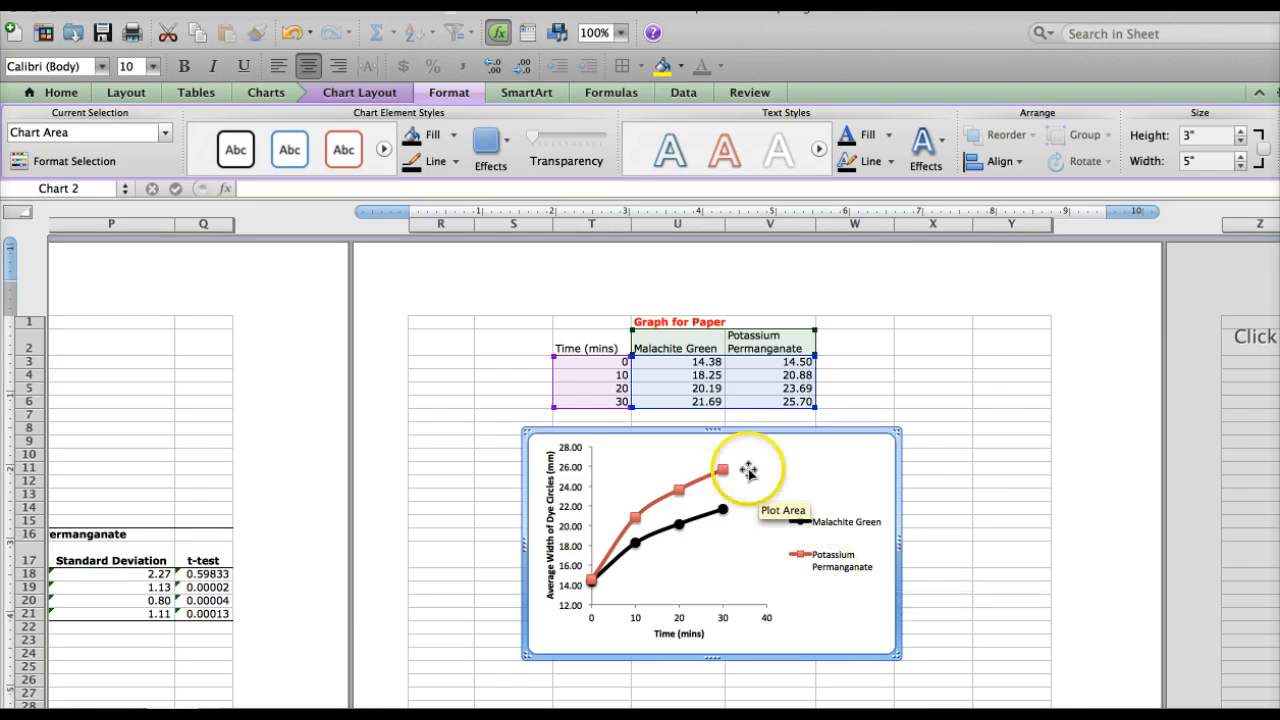
{"action": "left_click", "coordinate": [723, 470]}
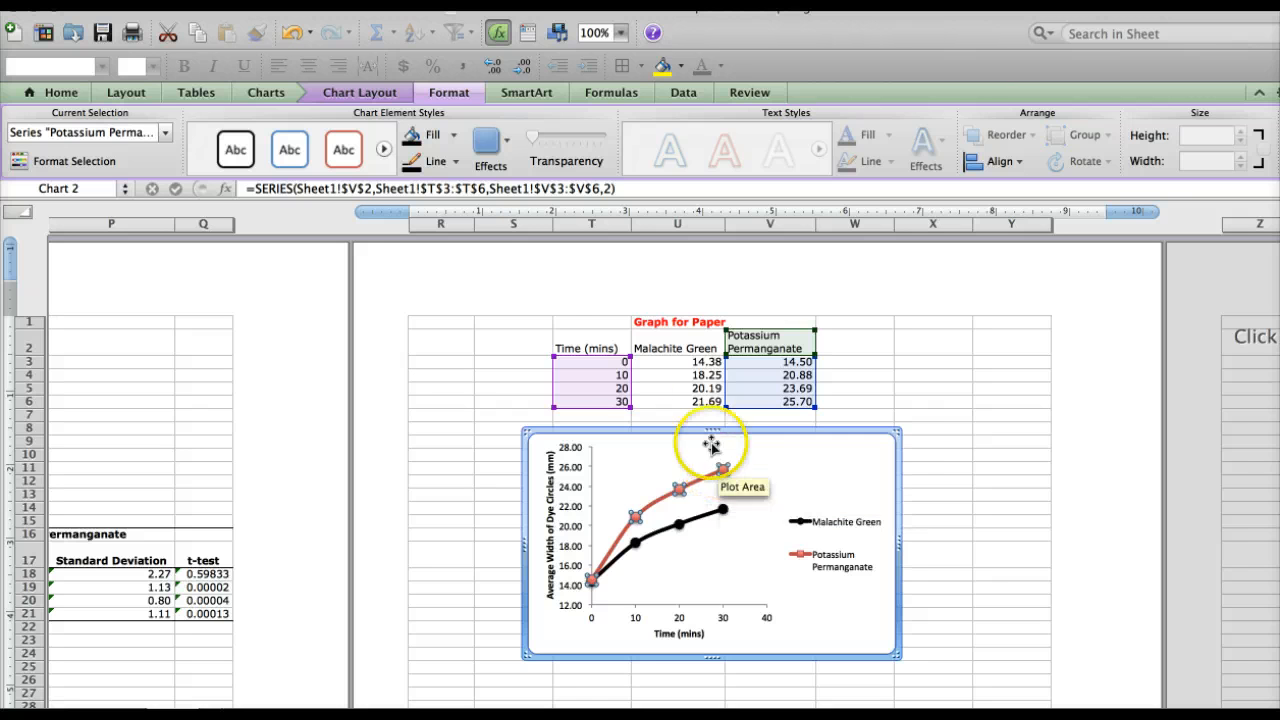
{"action": "left_click", "coordinate": [454, 139]}
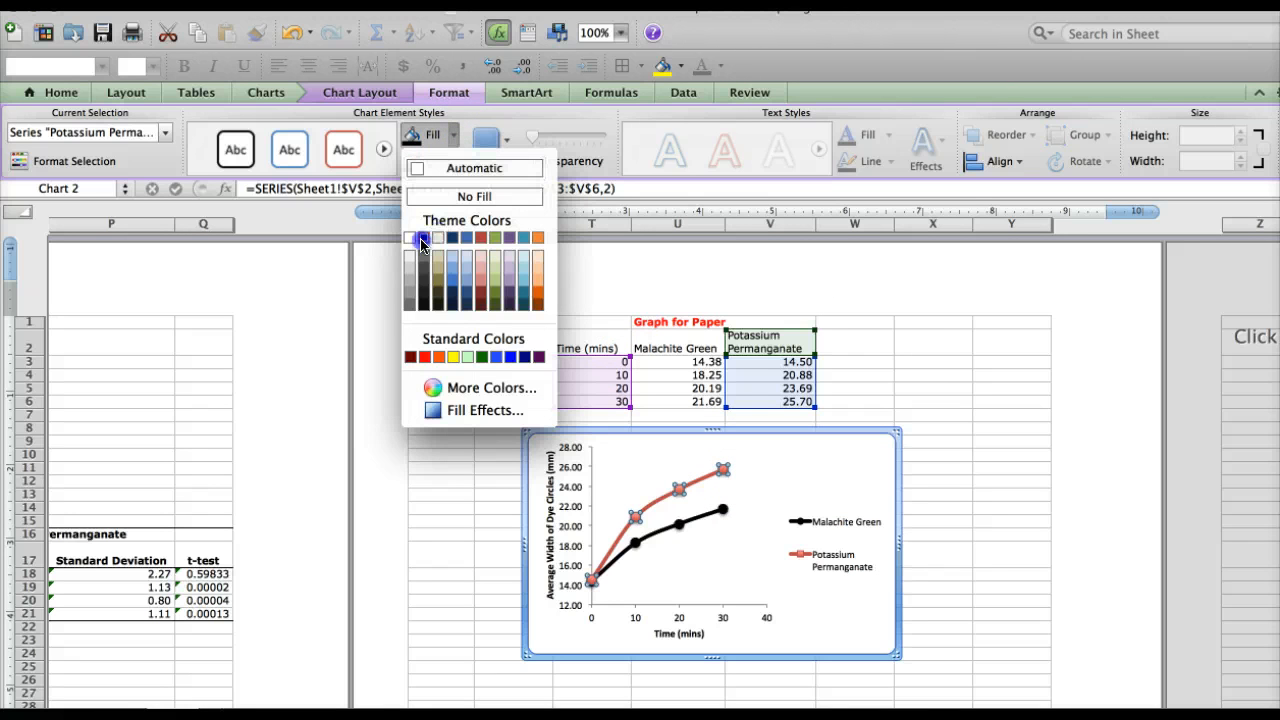
{"action": "left_click", "coordinate": [423, 240]}
{"action": "left_click", "coordinate": [460, 162]}
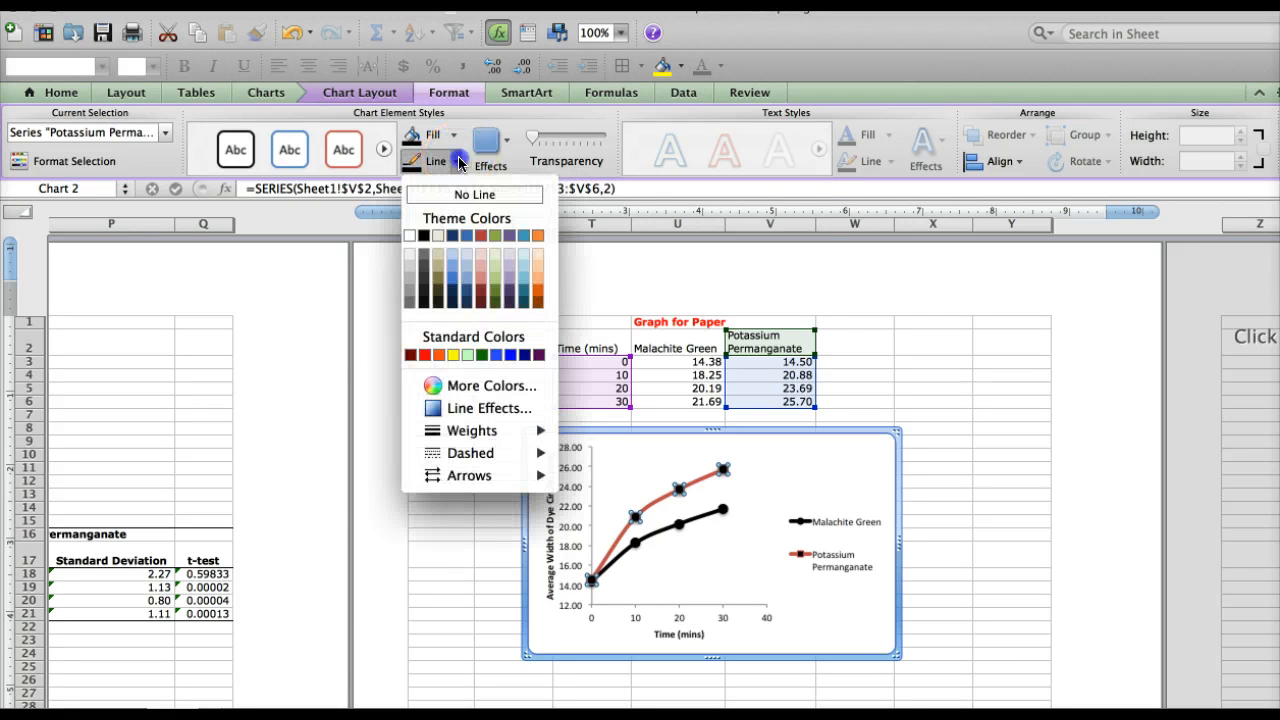
{"action": "left_click", "coordinate": [423, 236]}
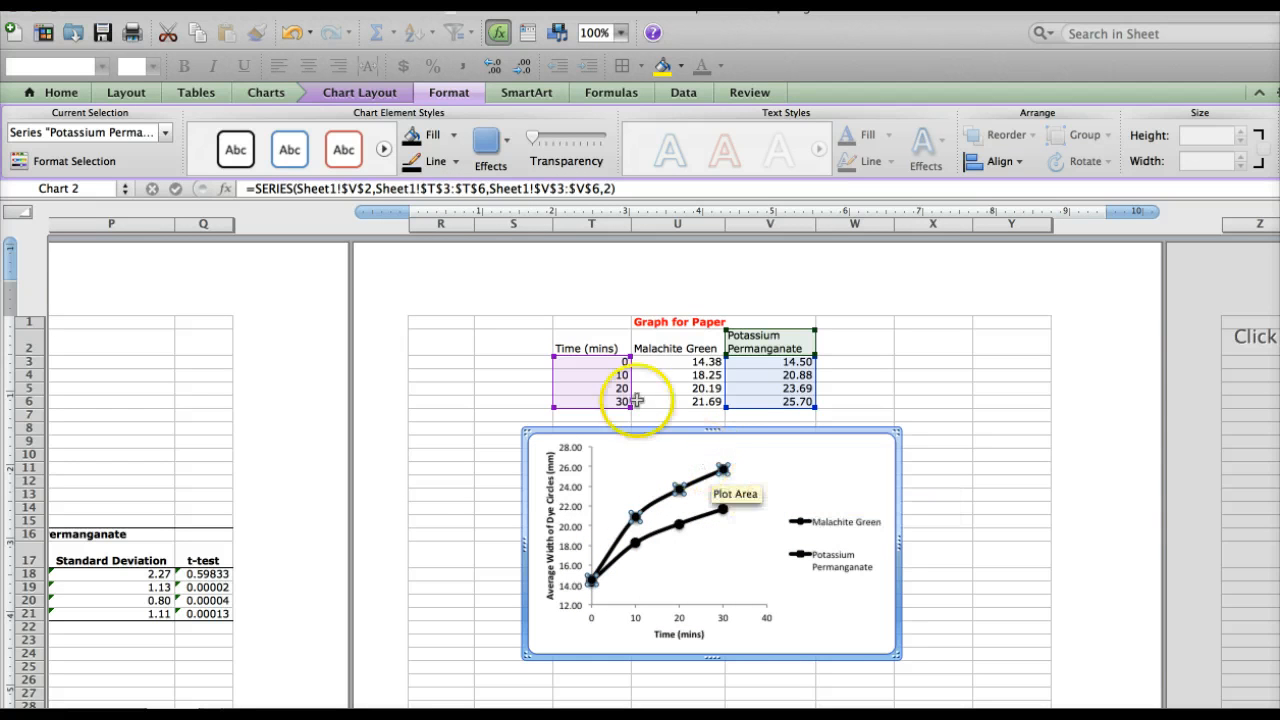
Step: Change the marker fill of the Potassium Permanganate series to white and deselect the series
{"action": "left_click", "coordinate": [455, 135]}
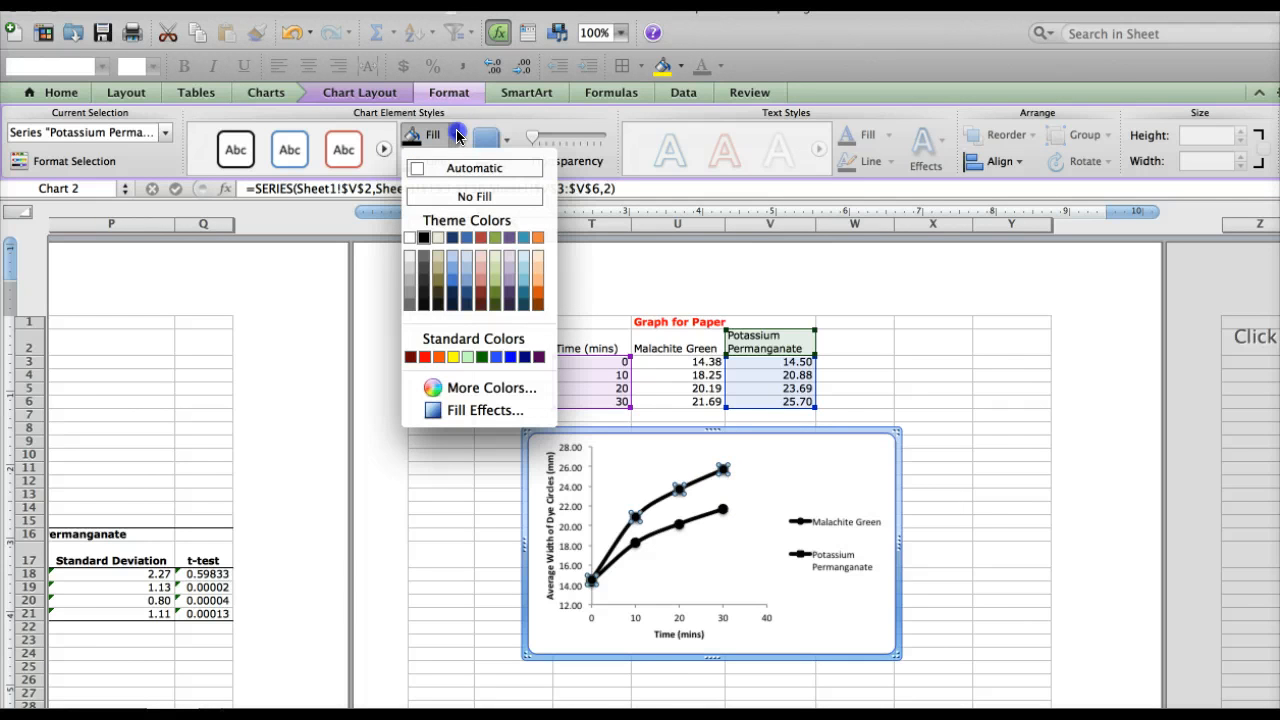
{"action": "left_click", "coordinate": [409, 237]}
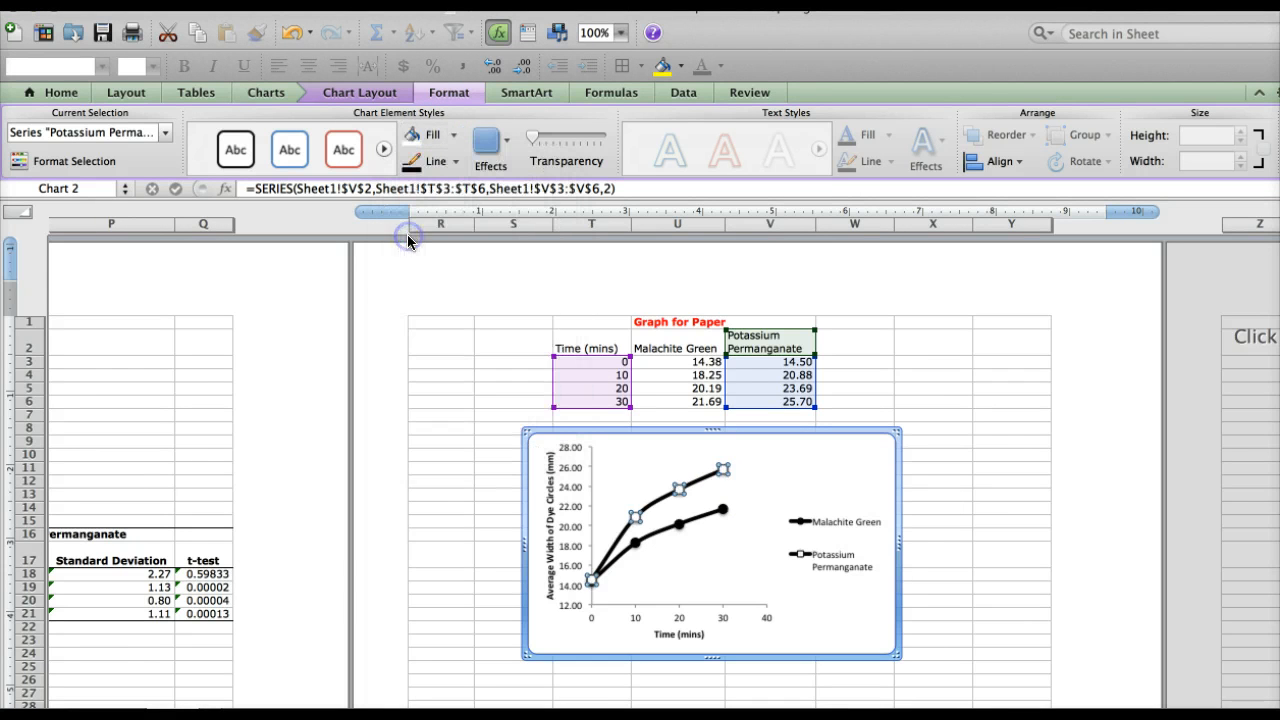
{"action": "left_click", "coordinate": [730, 487]}
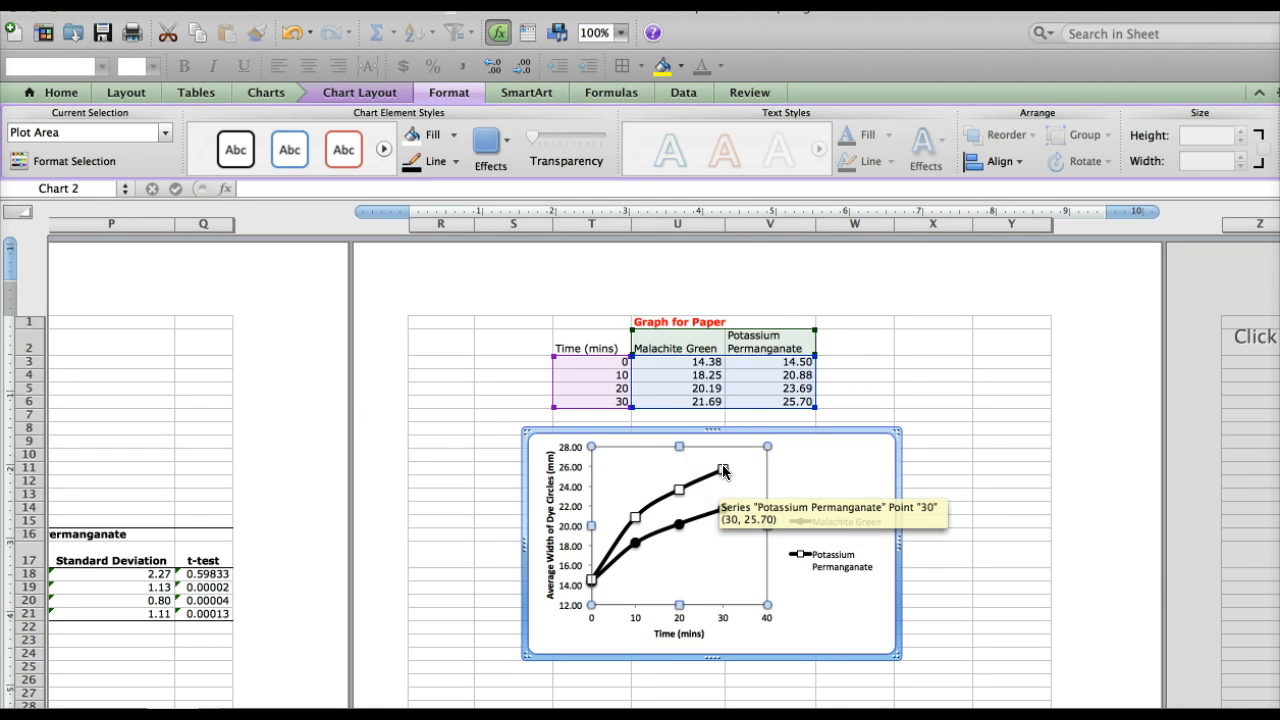
Step: Change the Potassium Permanganate series' marker style to a circle and apply the formatting
{"action": "right_click", "coordinate": [724, 471]}
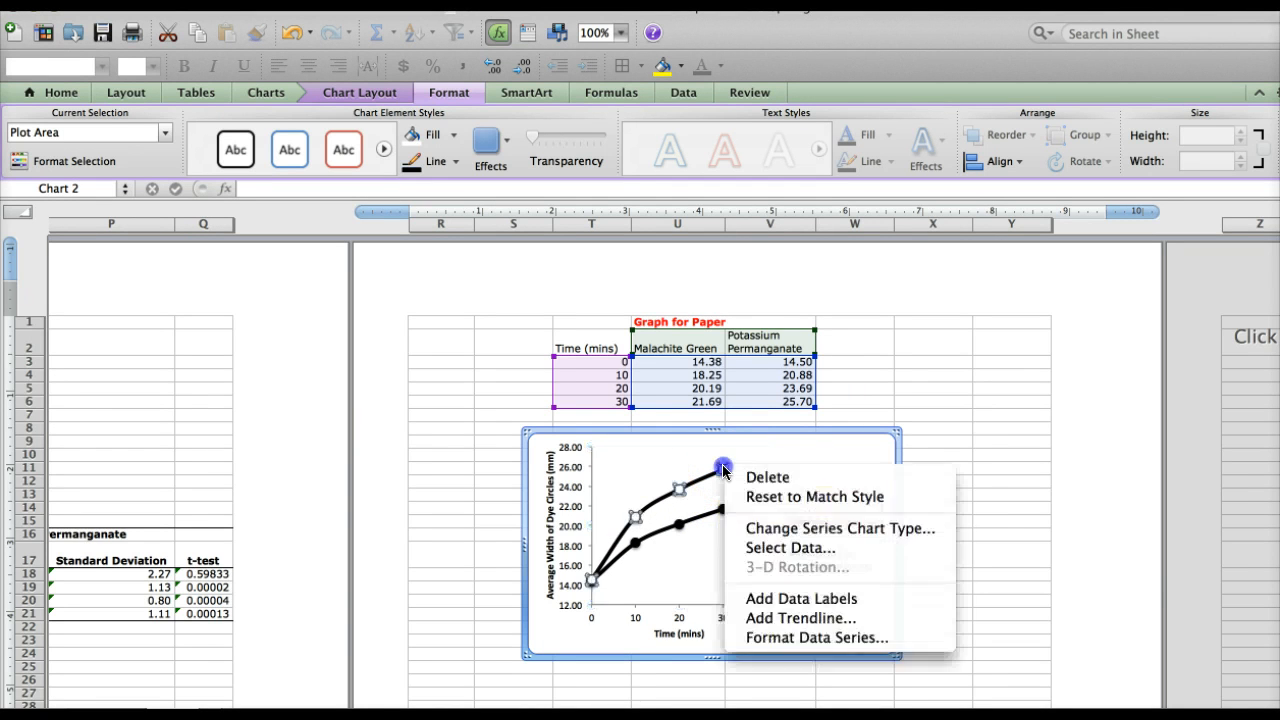
{"action": "left_click", "coordinate": [812, 636]}
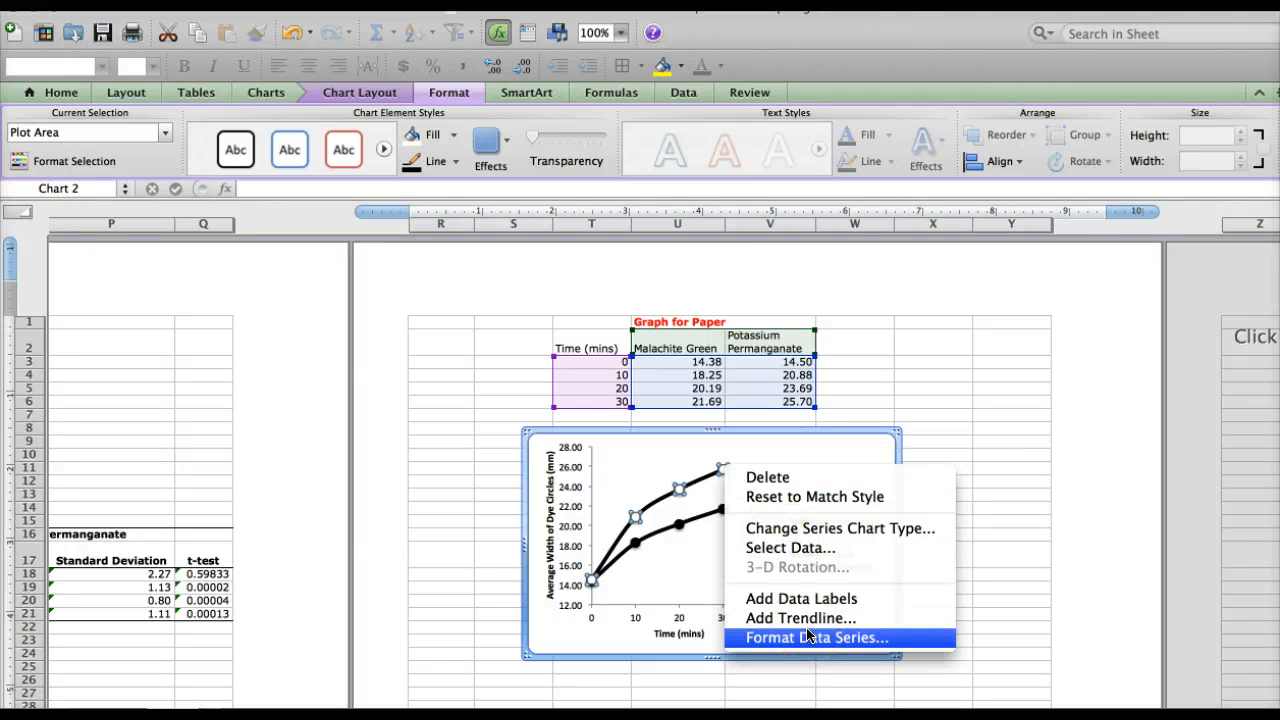
{"action": "left_click", "coordinate": [810, 636]}
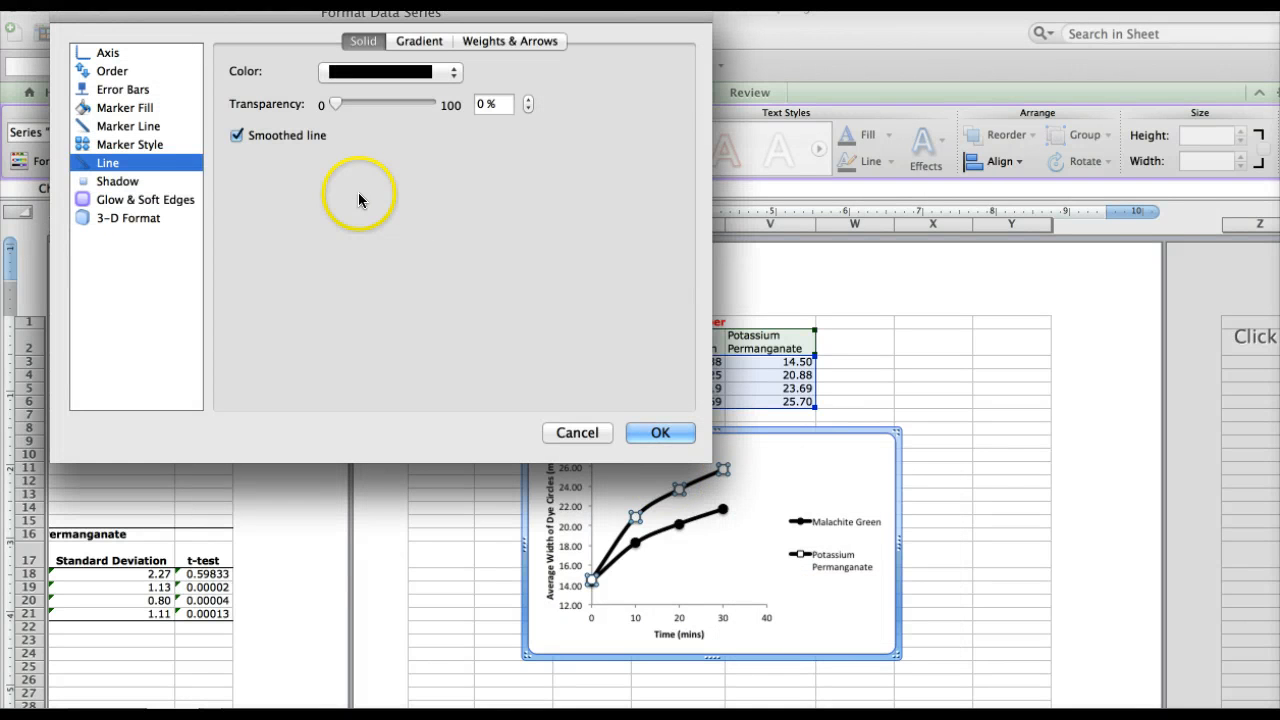
{"action": "left_click", "coordinate": [163, 145]}
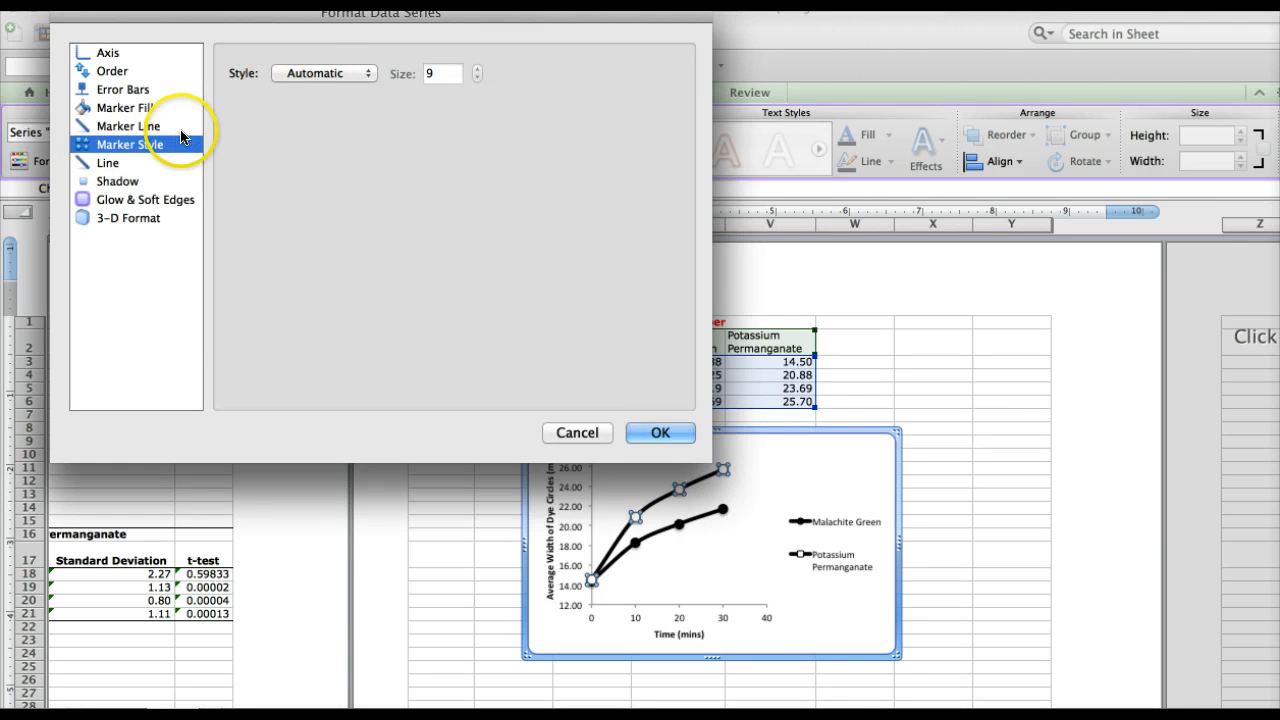
{"action": "left_click", "coordinate": [316, 73]}
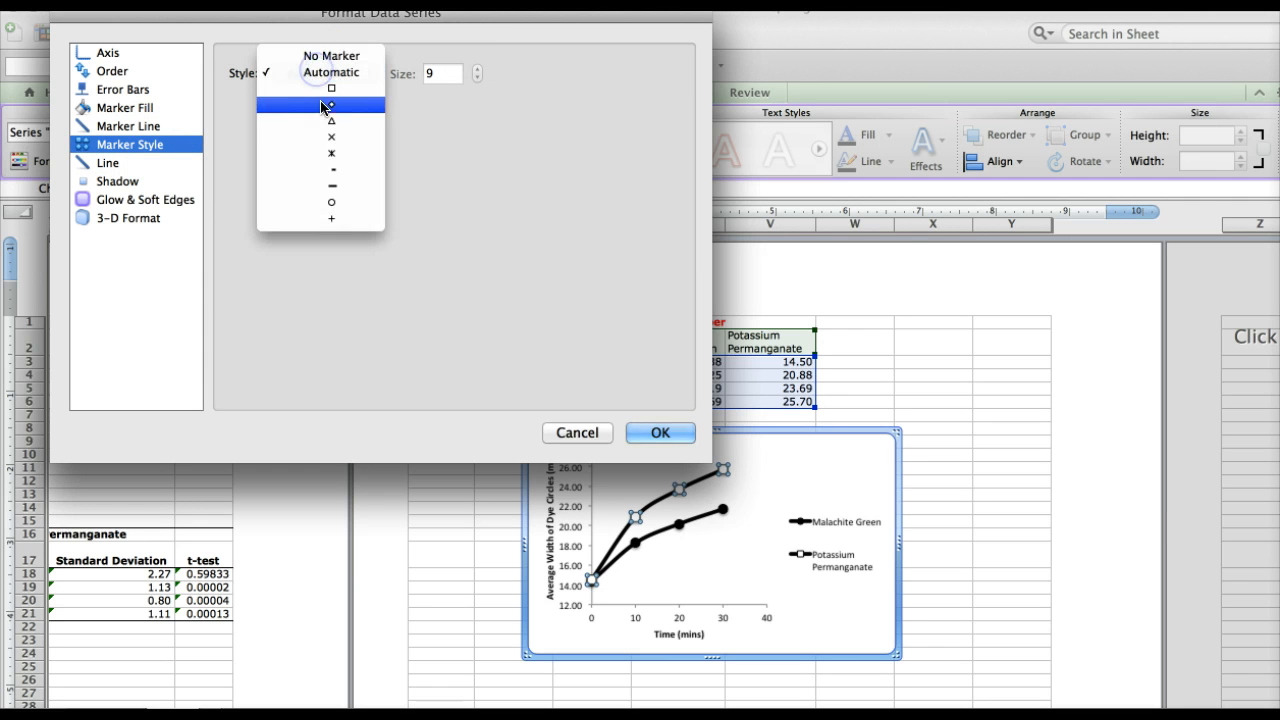
{"action": "left_click", "coordinate": [330, 201]}
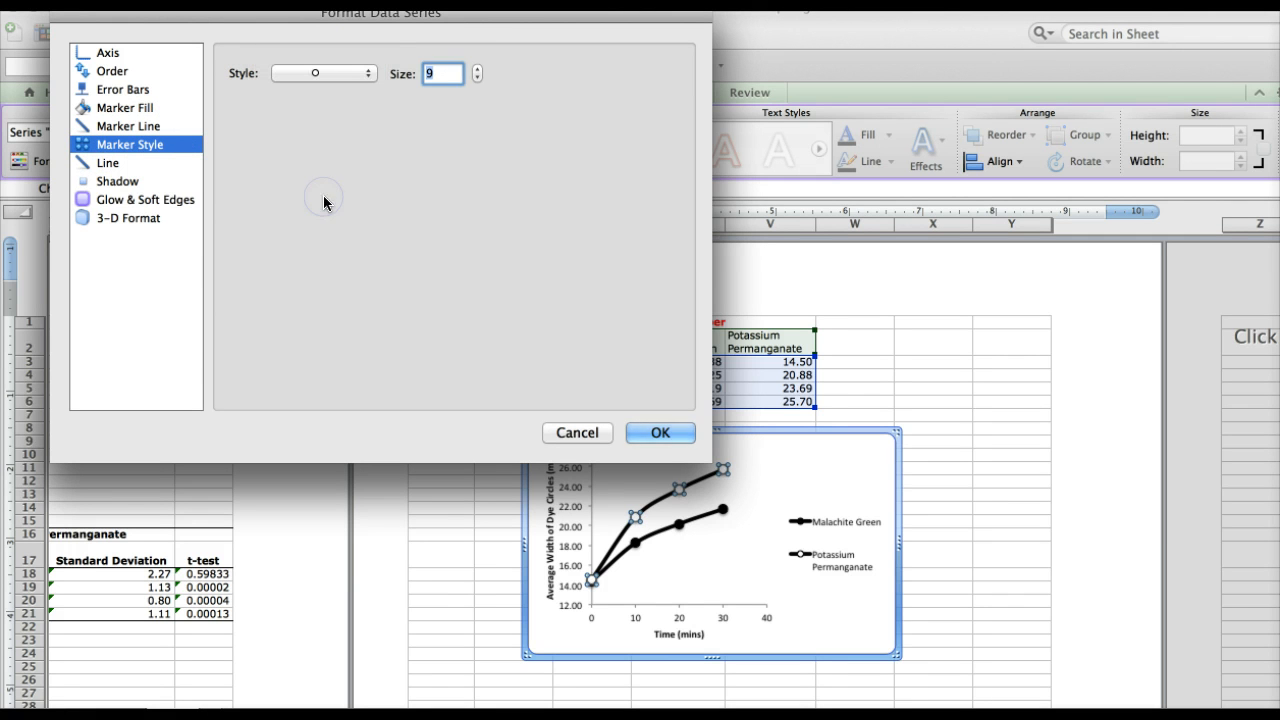
{"action": "left_click", "coordinate": [650, 430]}
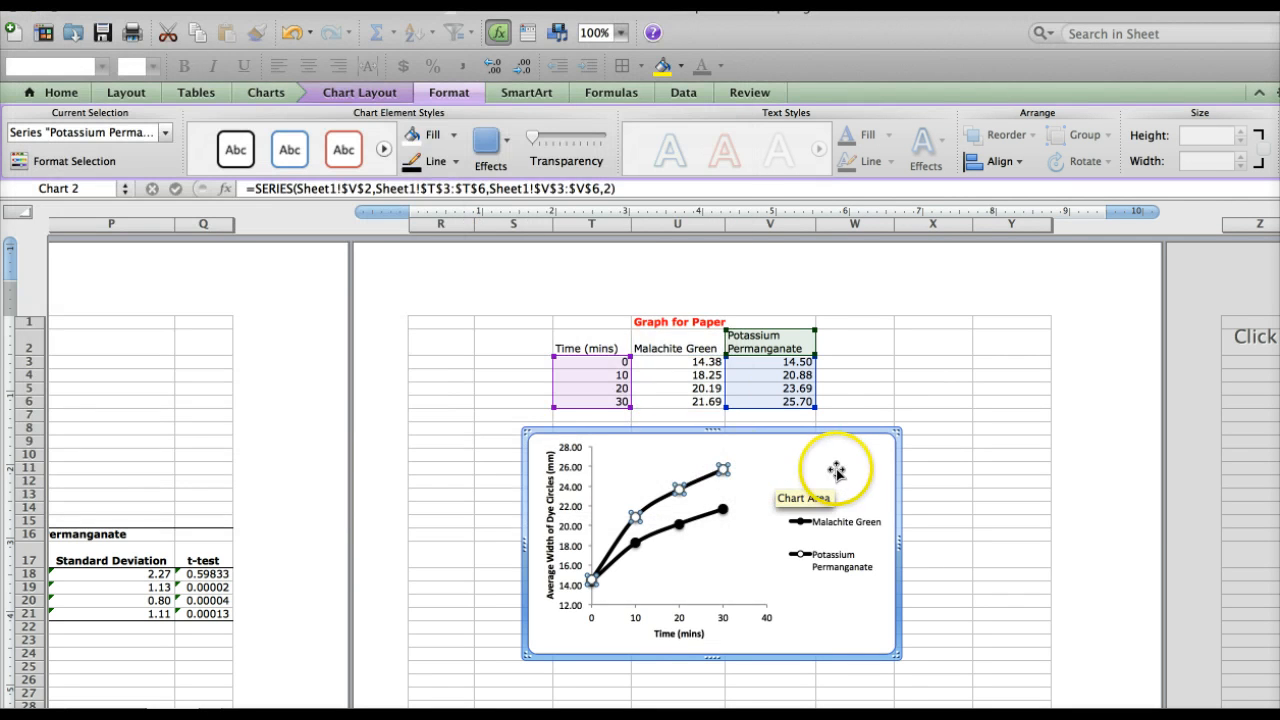
{"action": "left_click", "coordinate": [836, 469]}
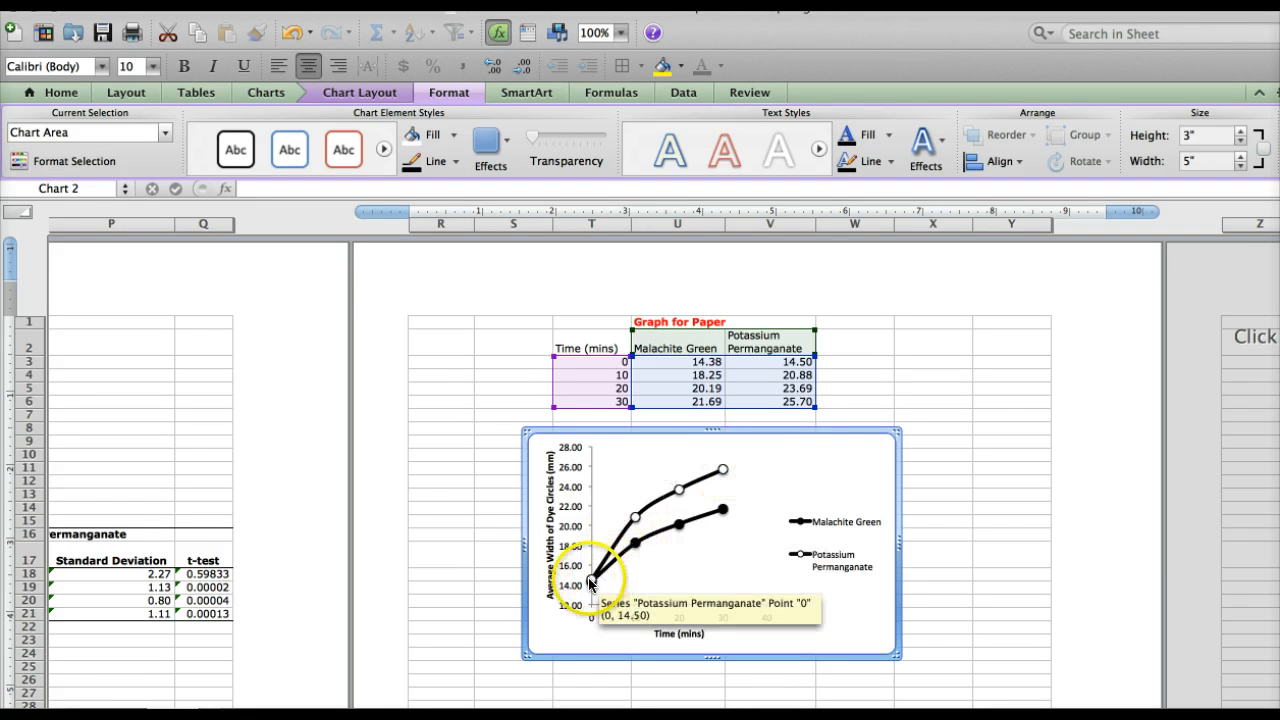